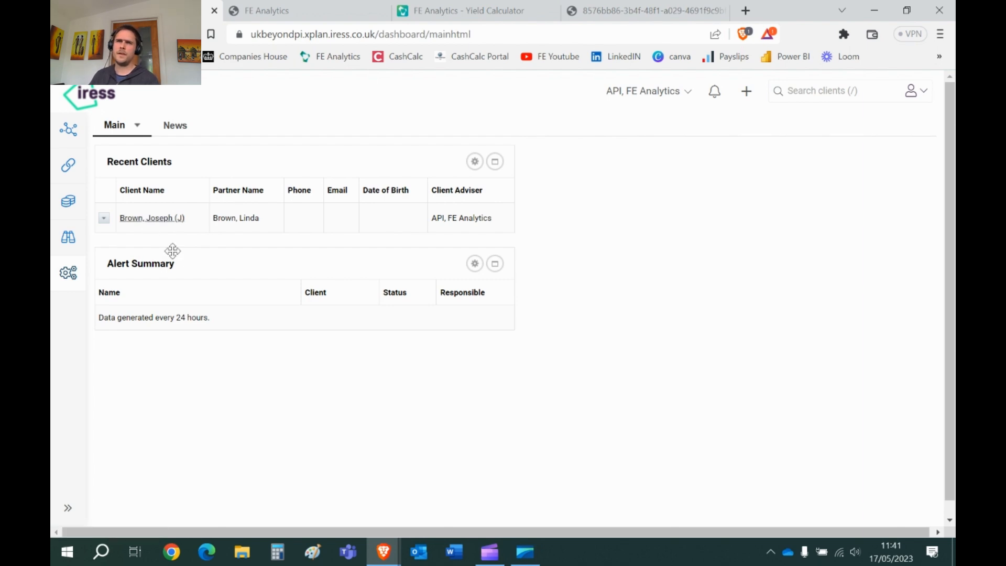
# Open the FE Analytics integration for the client listed under Recent Clients
pyautogui.click(105, 219)
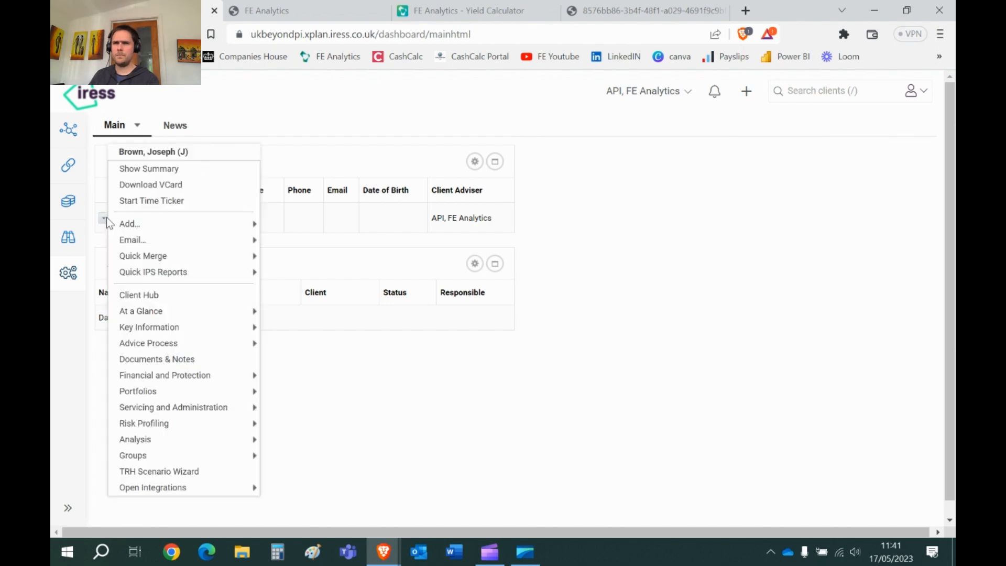
pyautogui.moveTo(175, 492)
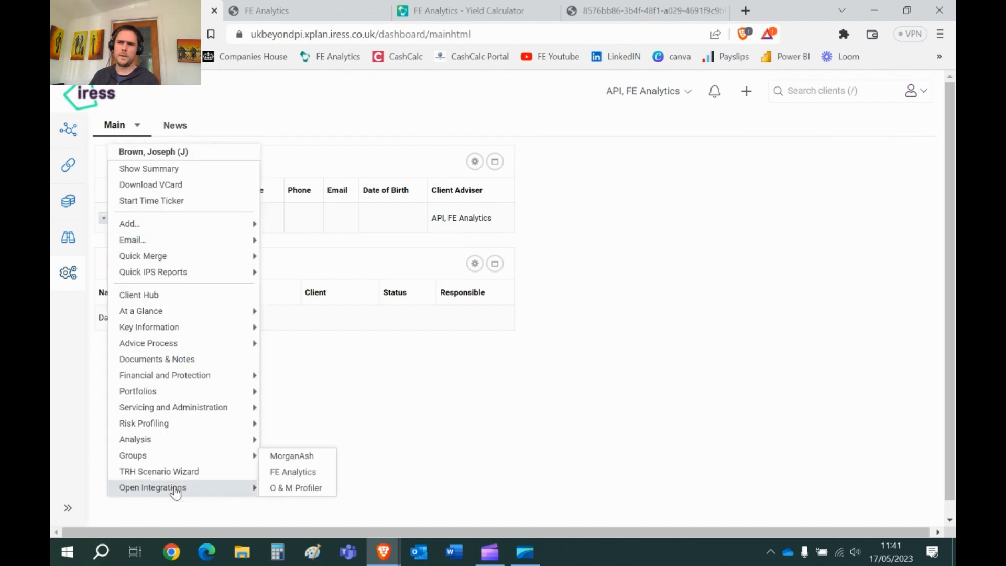
pyautogui.click(294, 472)
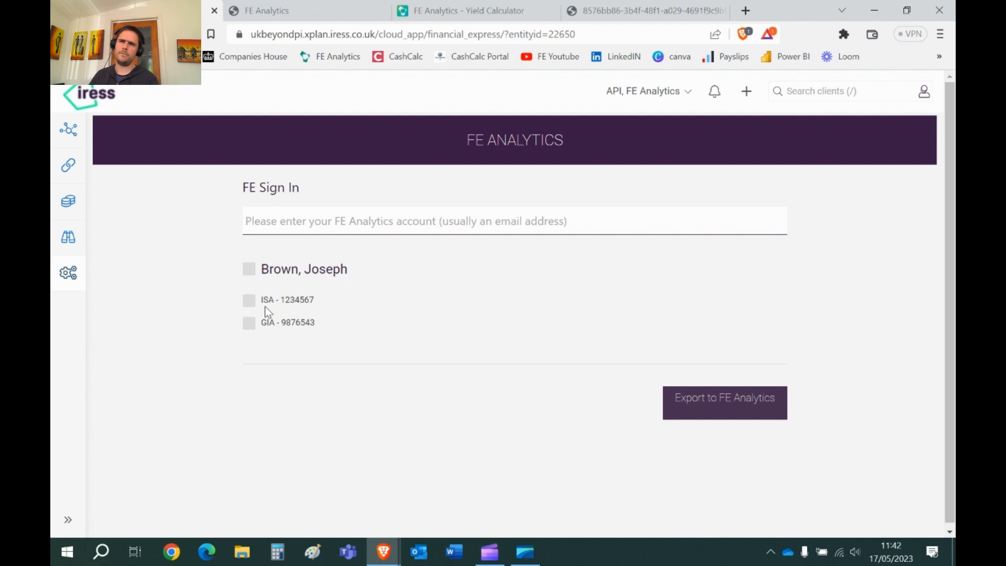
# Select only the client's GIA account for export and fill in the FE Analytics account e-mail
pyautogui.click(255, 272)
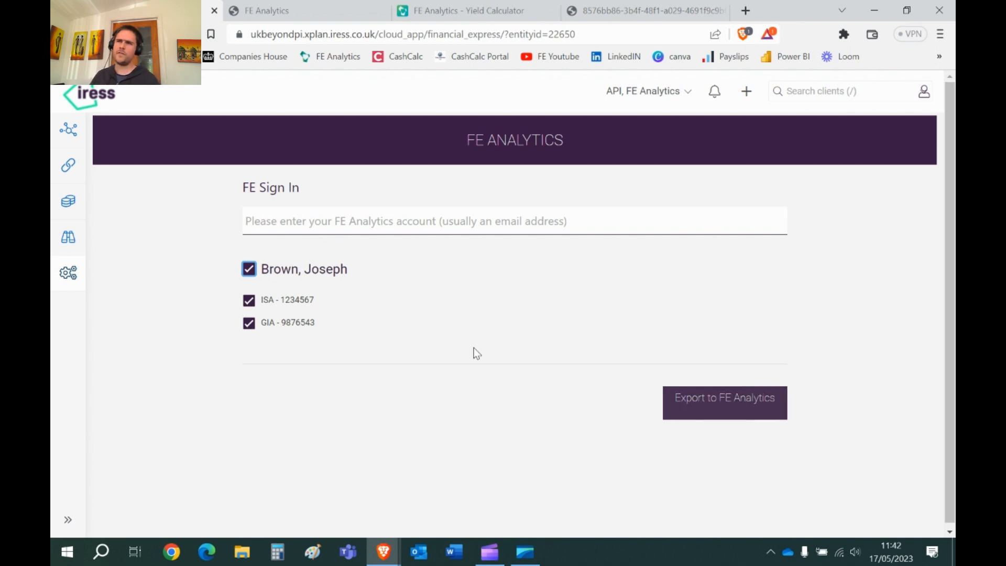
pyautogui.click(249, 269)
pyautogui.click(249, 323)
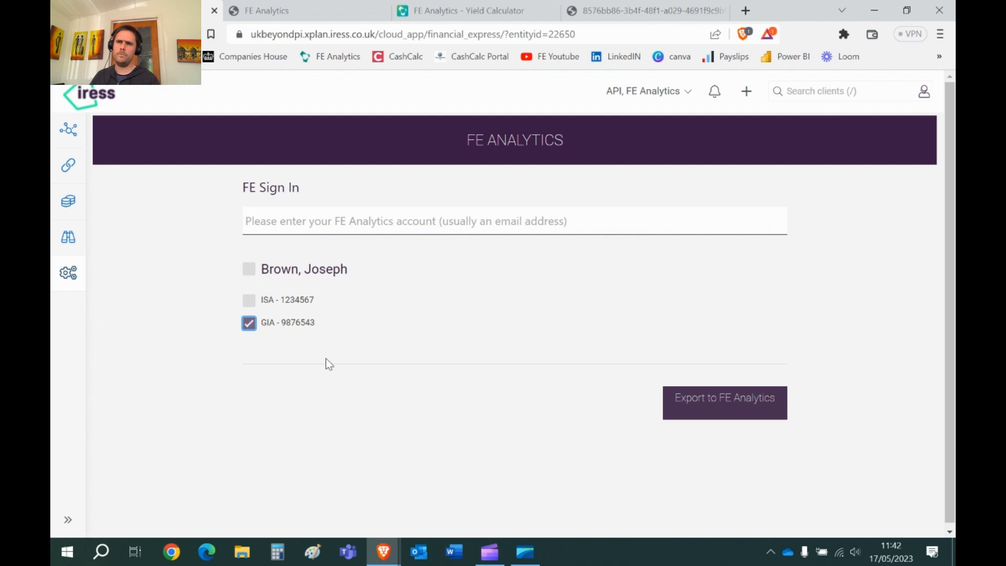
pyautogui.click(325, 215)
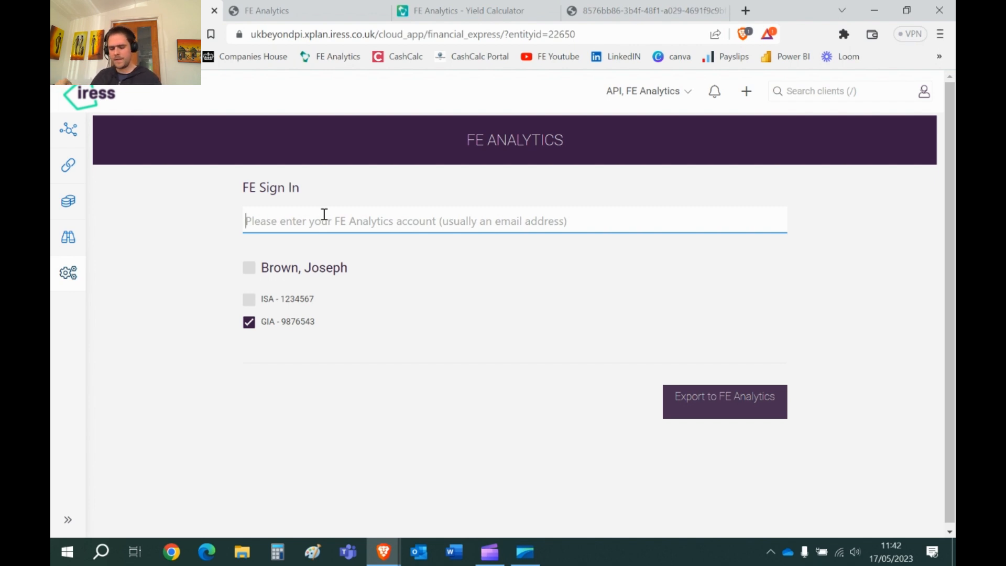
pyautogui.hotkey('ctrl', 'v')
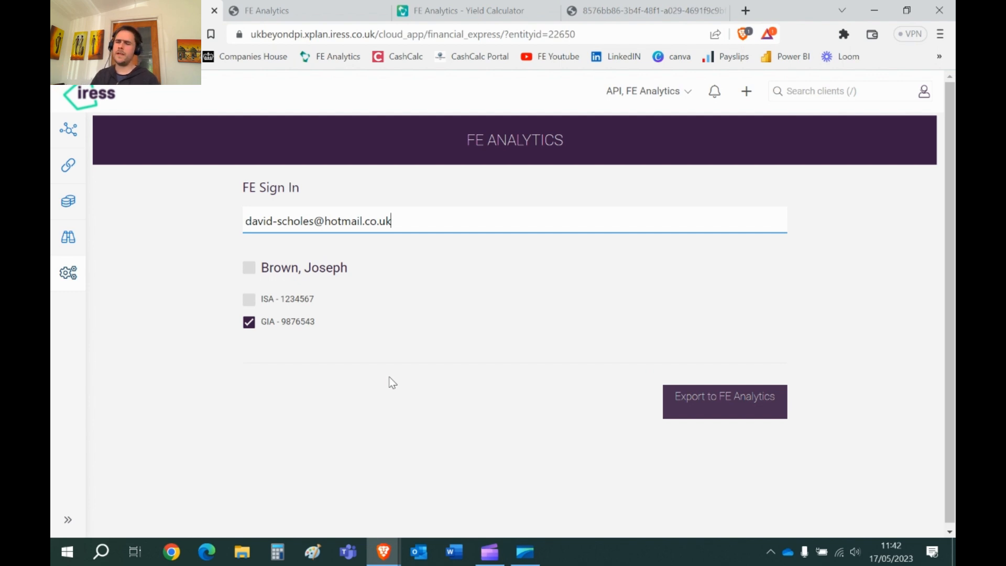
# Switch to FE Analytics, open the client's GIA portfolio for editing and view its holdings as GBP Value, then % Weighting
pyautogui.click(295, 11)
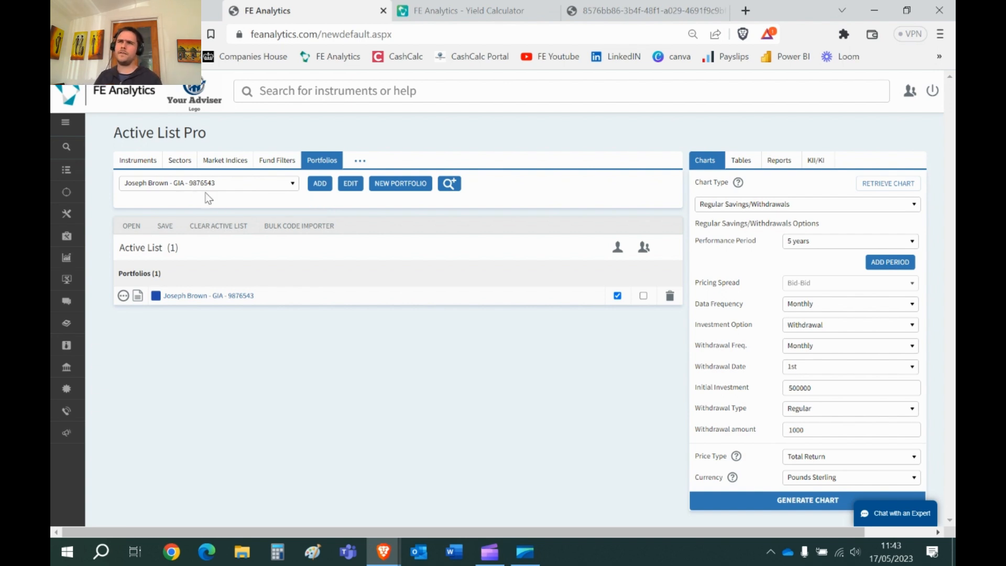
pyautogui.click(350, 184)
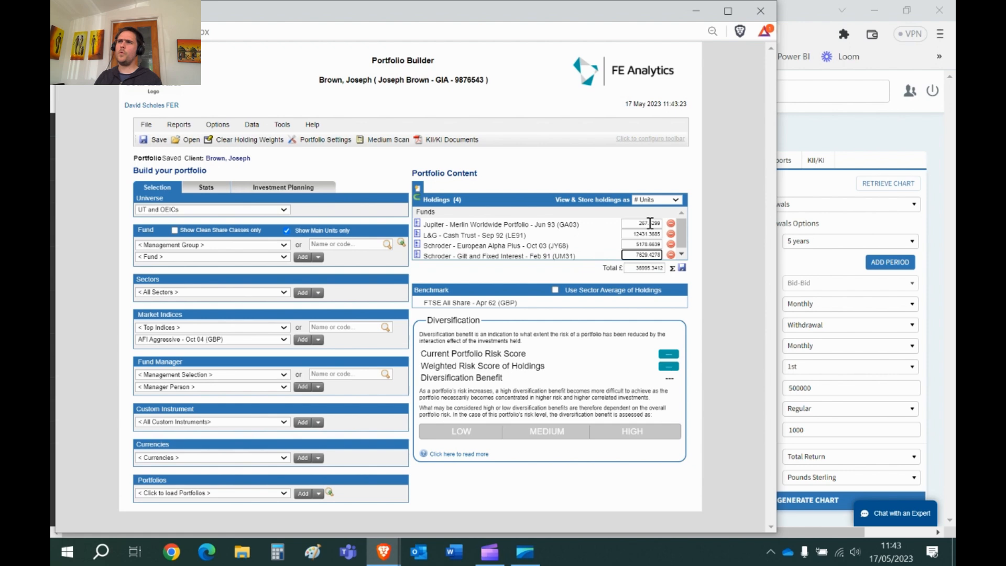
pyautogui.click(658, 199)
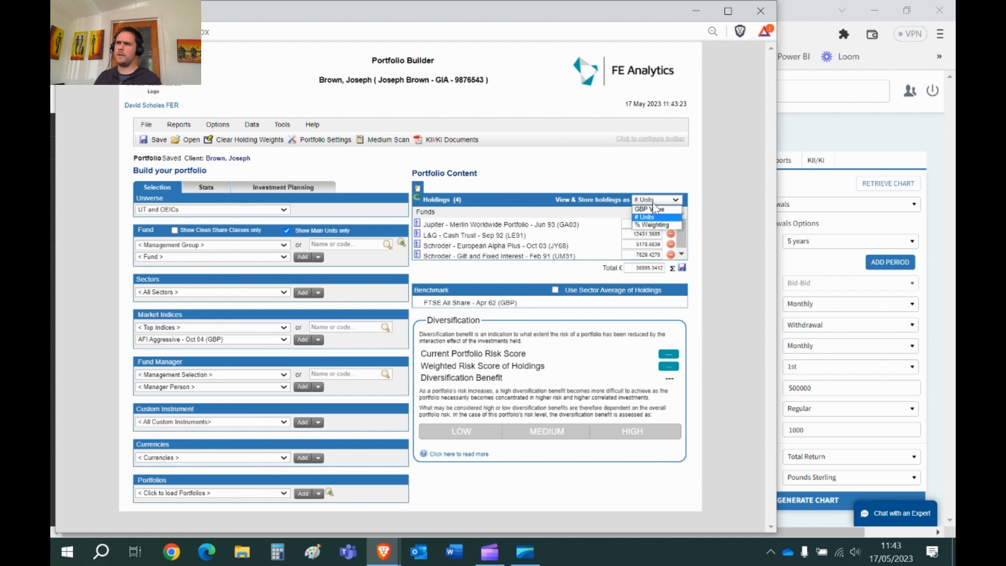
pyautogui.click(653, 219)
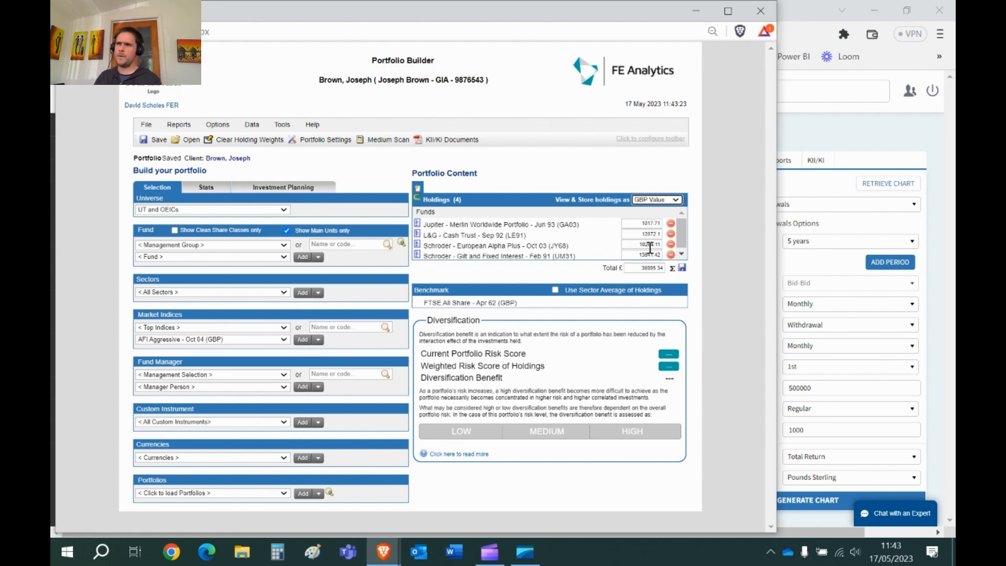
pyautogui.click(667, 199)
pyautogui.click(659, 226)
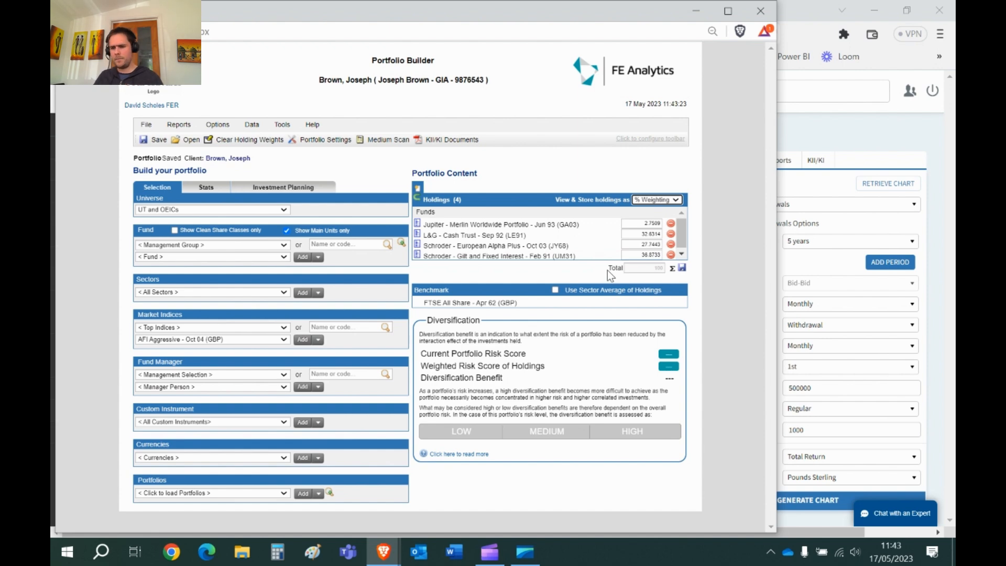
# Set the portfolio's Additional Charge to 0.75% in its settings and close the Portfolio Builder
pyautogui.click(329, 147)
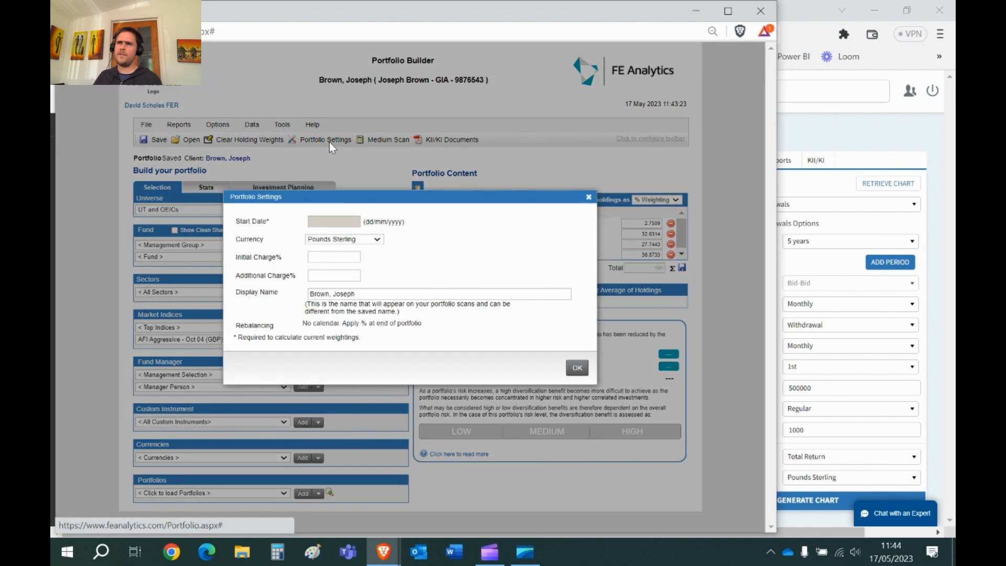
pyautogui.moveTo(295, 276); pyautogui.dragTo(242, 273)
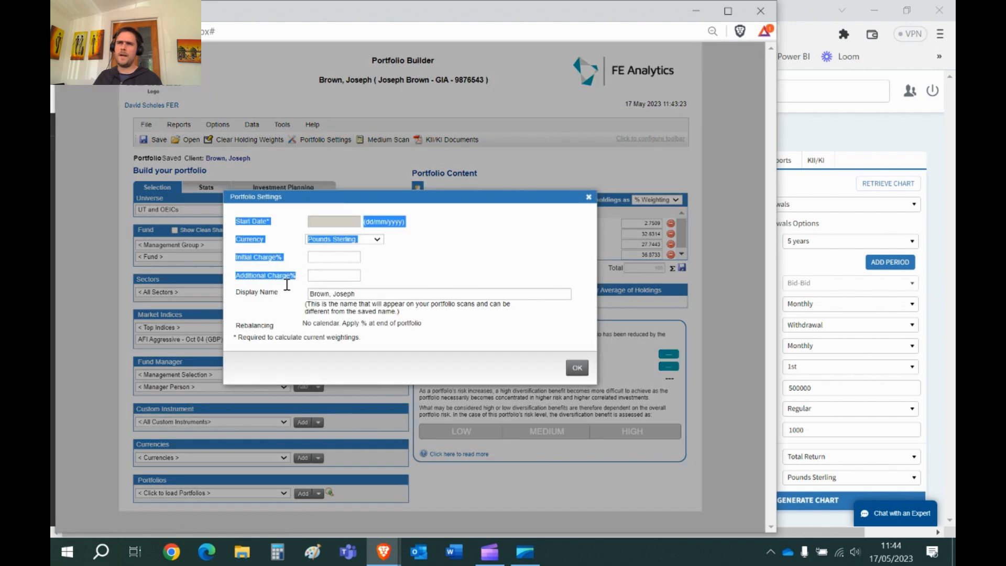
pyautogui.click(338, 277)
pyautogui.press('Down')
pyautogui.press('Return')
pyautogui.doubleClick(323, 275)
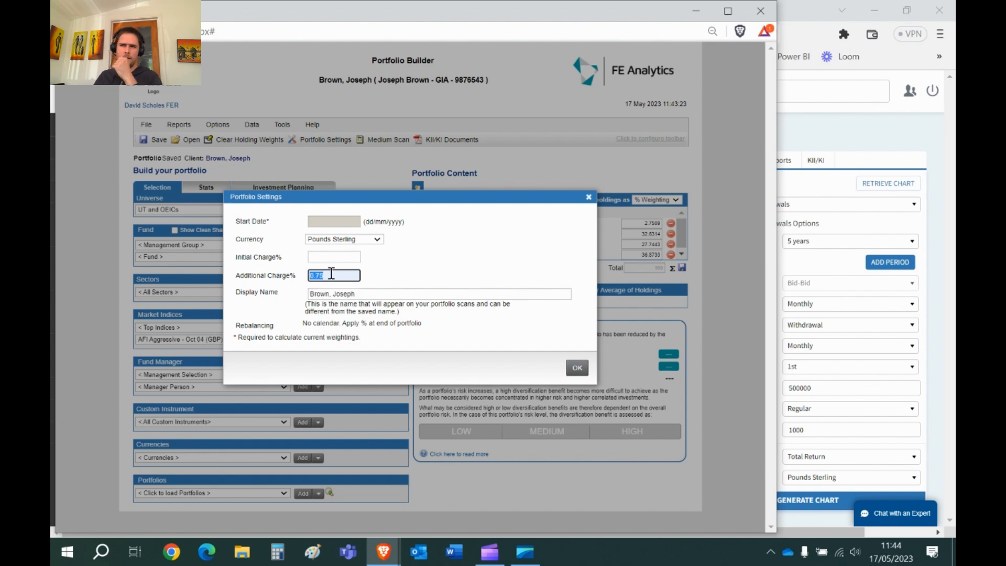
pyautogui.click(578, 368)
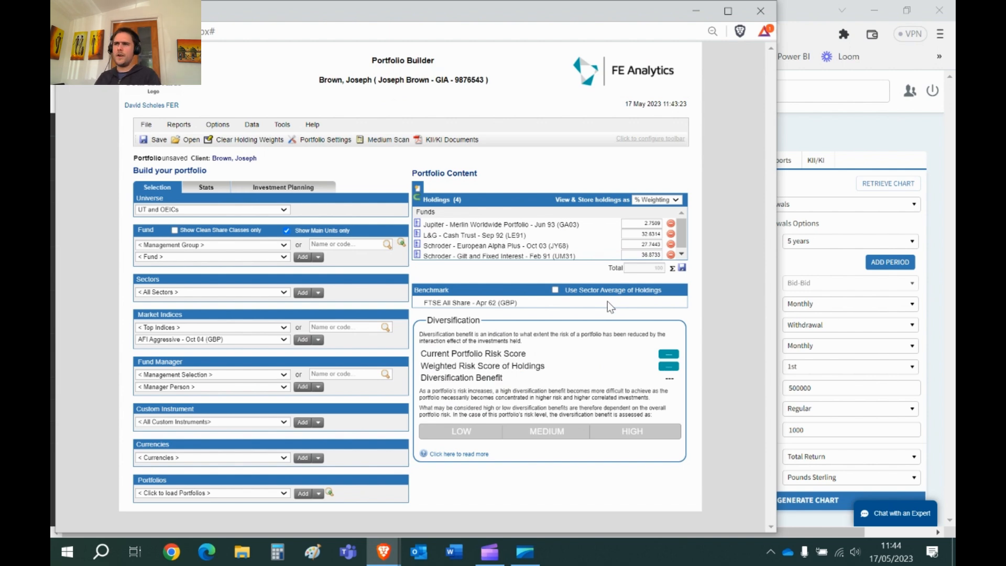
pyautogui.click(761, 10)
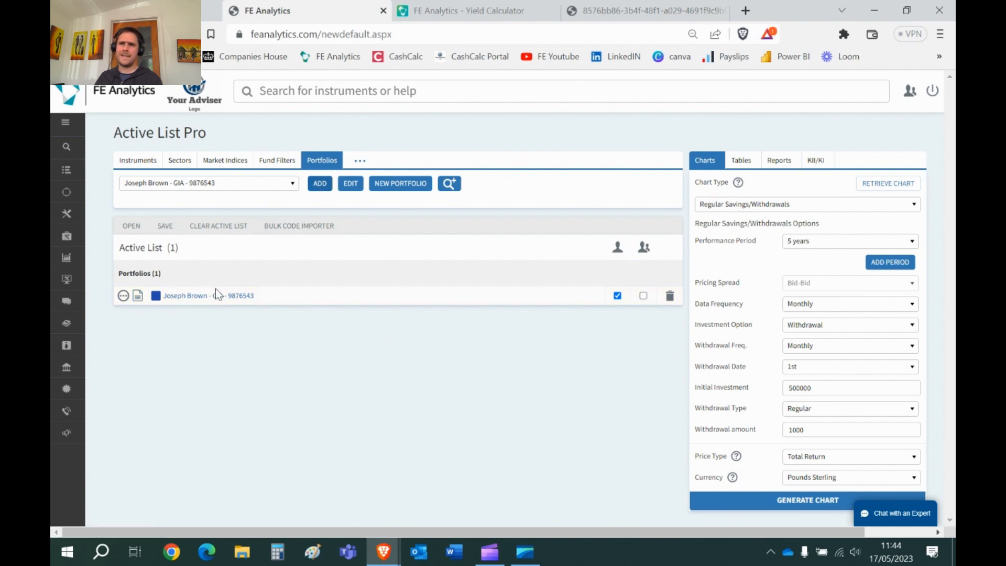
# Open the GIA portfolio's scan, review its composition, ESG ratings, allocations and performance charts, and close it
pyautogui.click(137, 296)
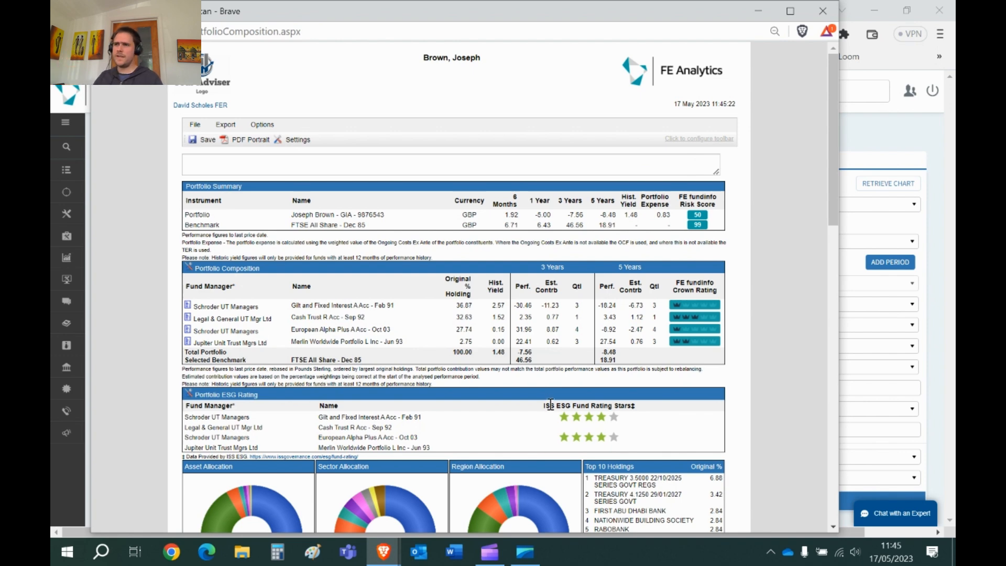
pyautogui.scroll(-2, 545, 351)
pyautogui.scroll(-6, 546, 355)
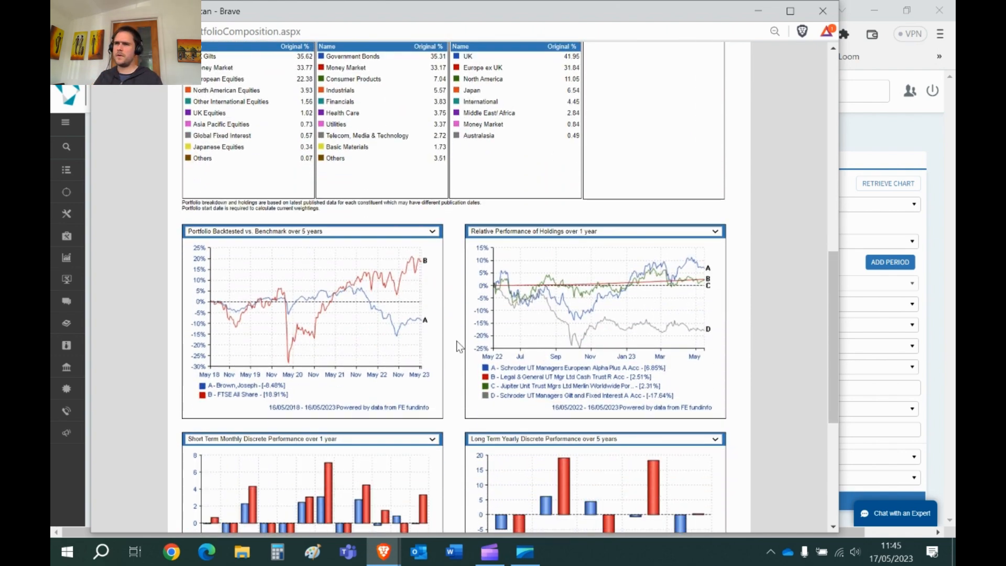
pyautogui.scroll(-2, 518, 341)
pyautogui.scroll(15, 518, 342)
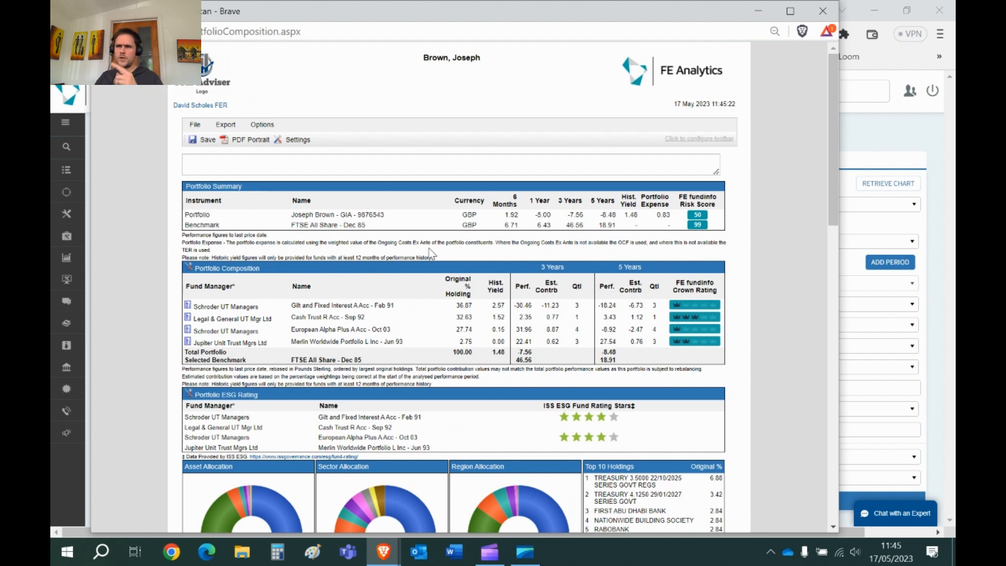
pyautogui.scroll(-4, 429, 253)
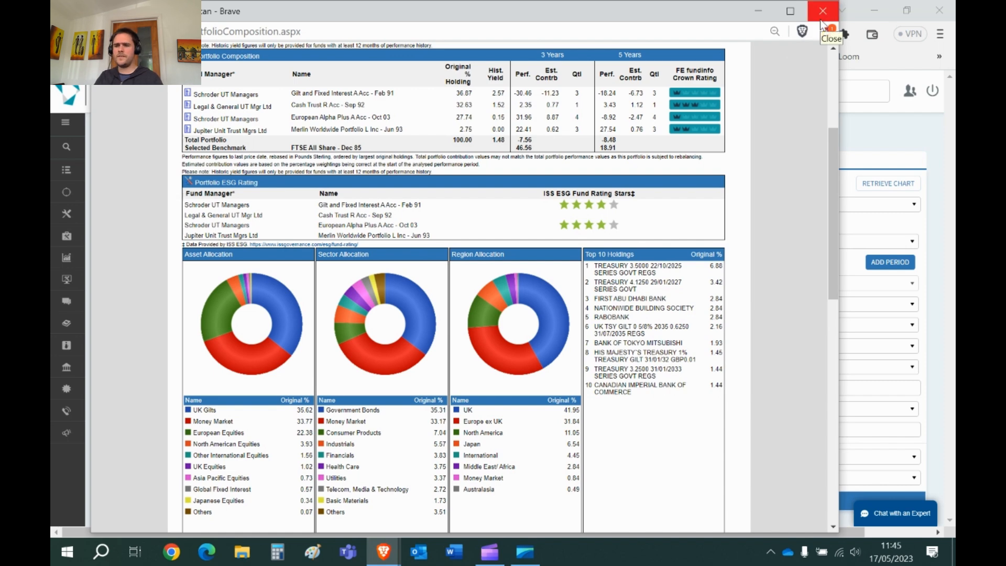
pyautogui.click(822, 23)
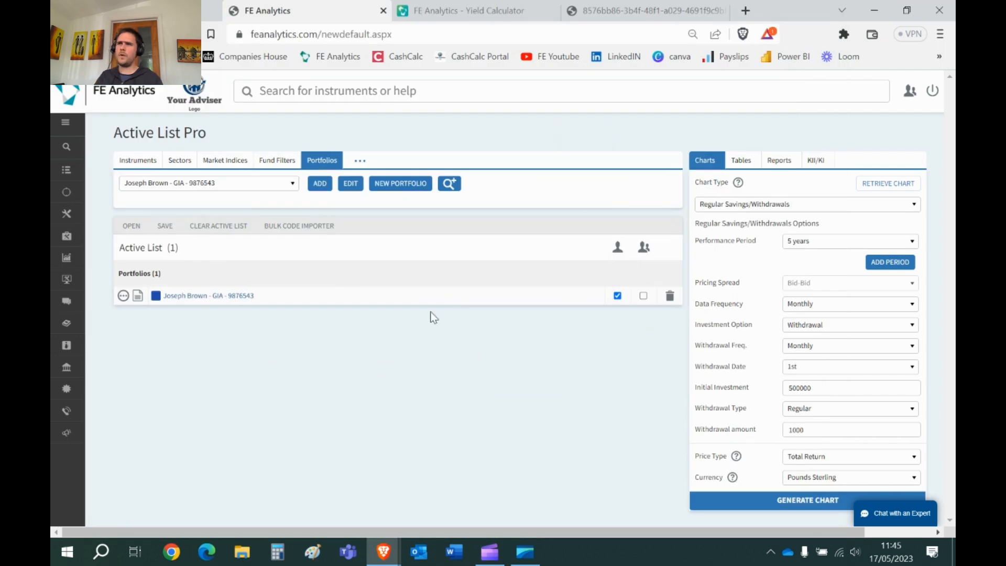
# Show the available report types for the active list and switch to the already generated annual review PDF
pyautogui.click(781, 162)
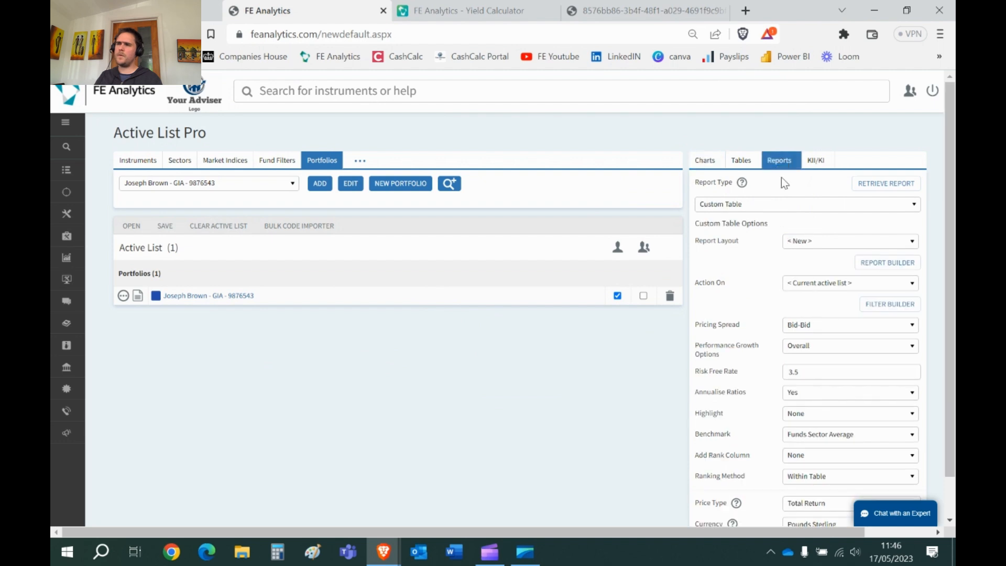
pyautogui.click(791, 206)
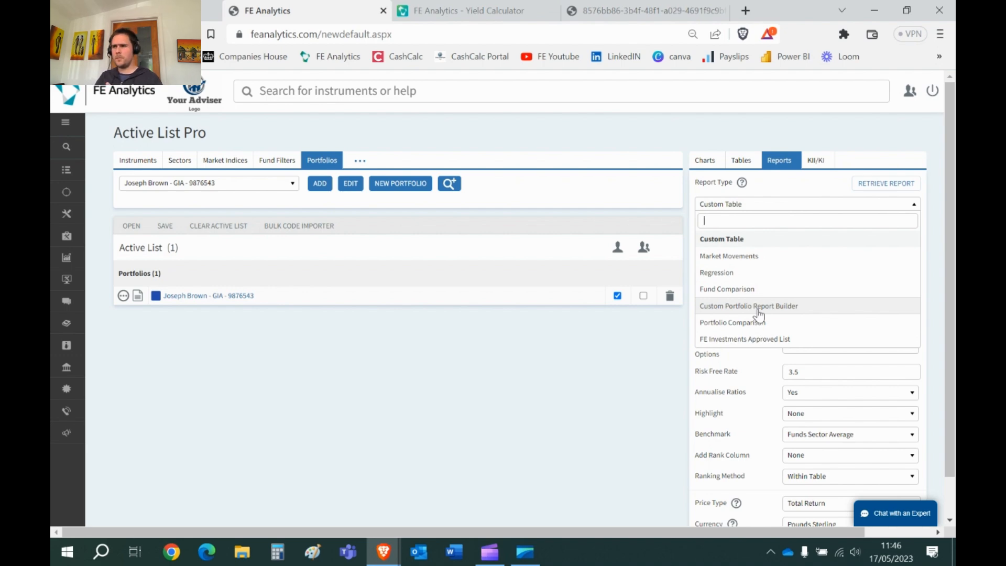
pyautogui.moveTo(383, 552)
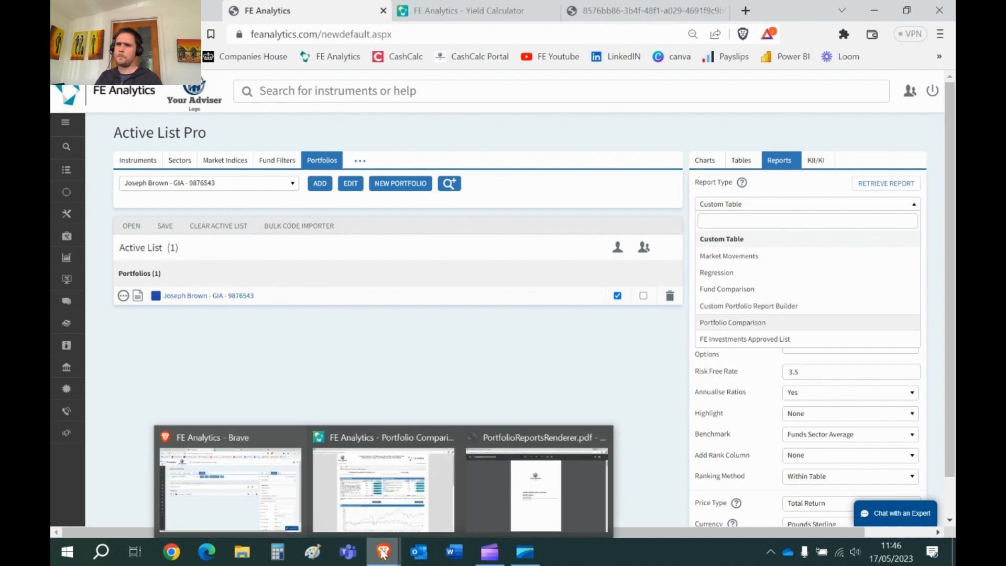
pyautogui.click(522, 493)
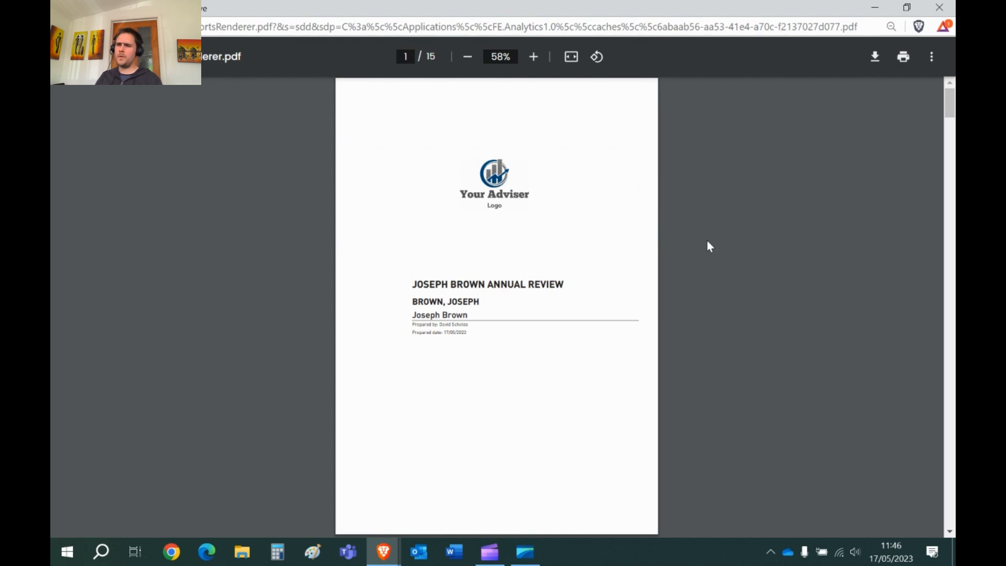
# Examine the annual review's performance, diversification, fund factsheet and glossary pages, then return to the active list and dismiss the report type choices
pyautogui.scroll(-8, 708, 242)
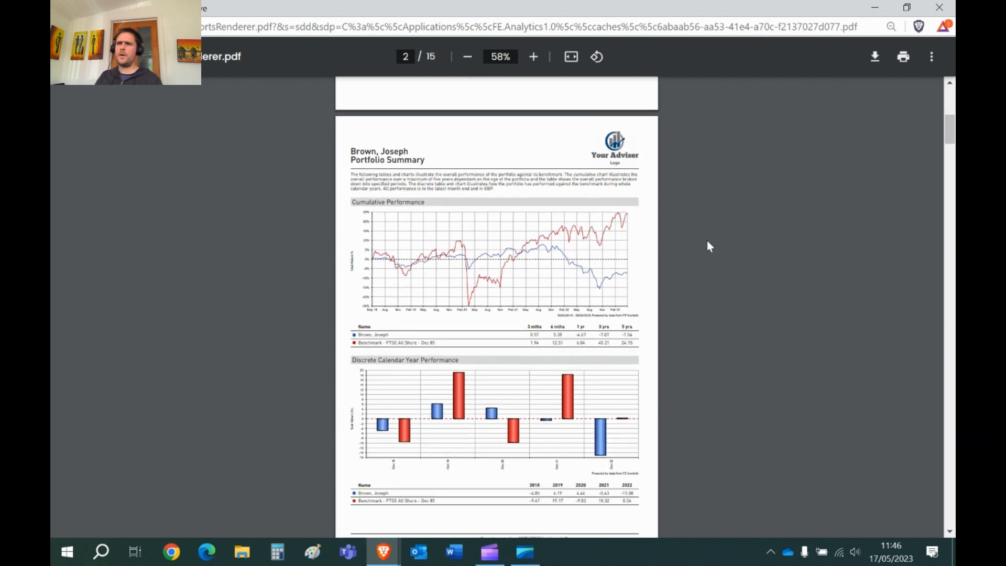
pyautogui.scroll(-8, 707, 246)
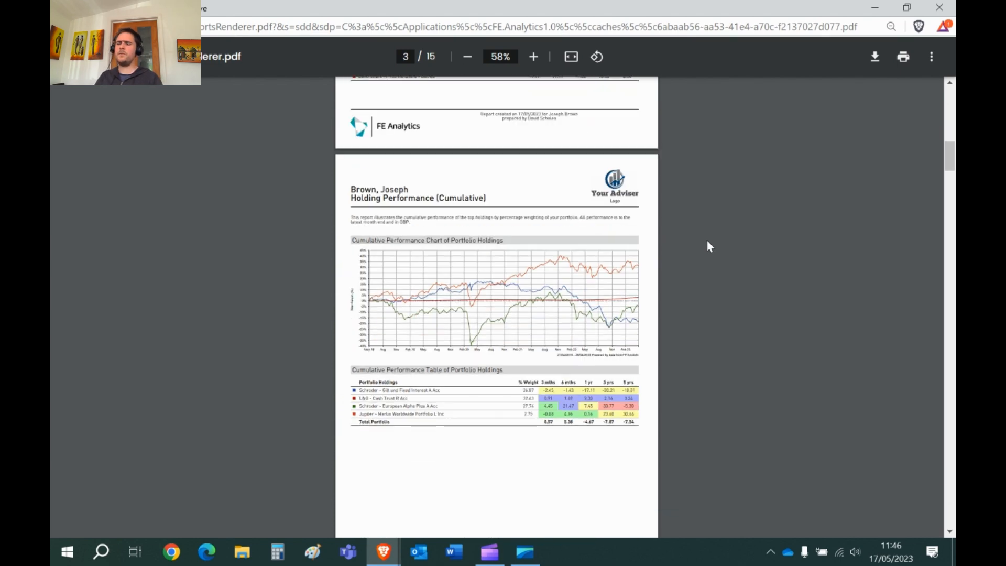
pyautogui.scroll(-8, 708, 242)
pyautogui.scroll(-10, 708, 246)
pyautogui.scroll(-6, 706, 240)
pyautogui.scroll(-2, 706, 240)
pyautogui.scroll(-8, 707, 242)
pyautogui.scroll(-1, 708, 241)
pyautogui.scroll(-7, 708, 244)
pyautogui.scroll(-5, 706, 240)
pyautogui.scroll(-2, 707, 240)
pyautogui.scroll(-5, 707, 240)
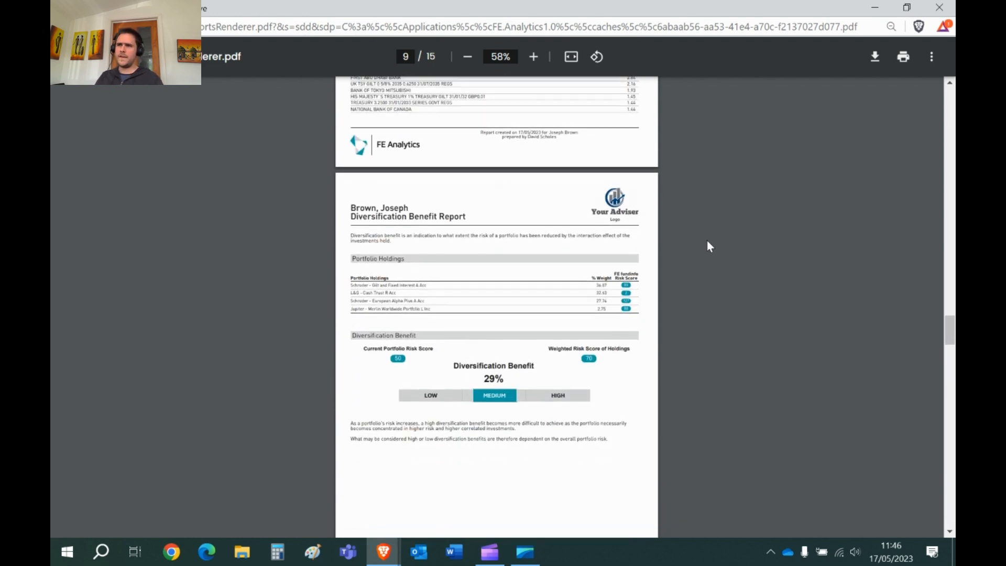
pyautogui.scroll(-3, 706, 240)
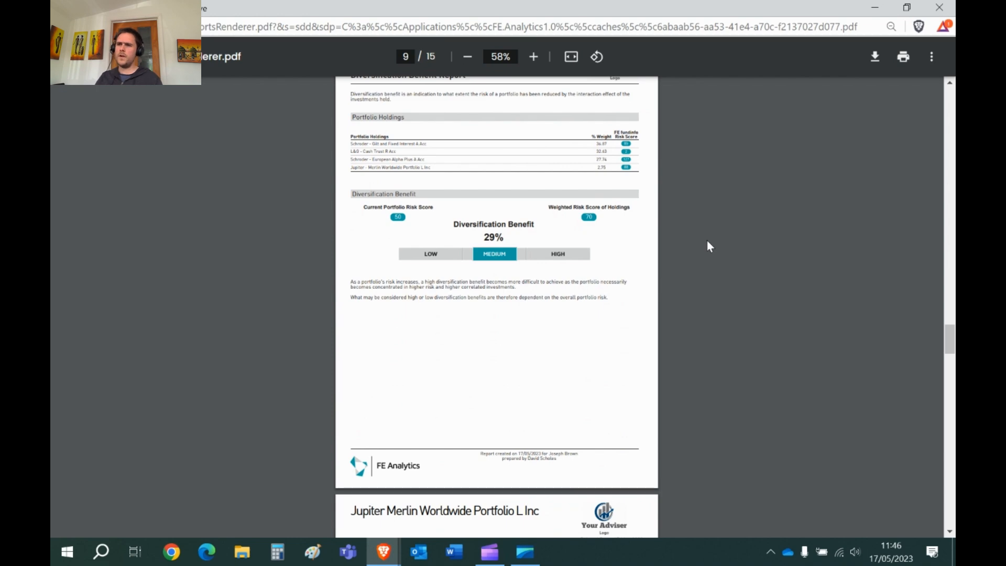
pyautogui.scroll(-5, 708, 246)
pyautogui.scroll(-6, 709, 247)
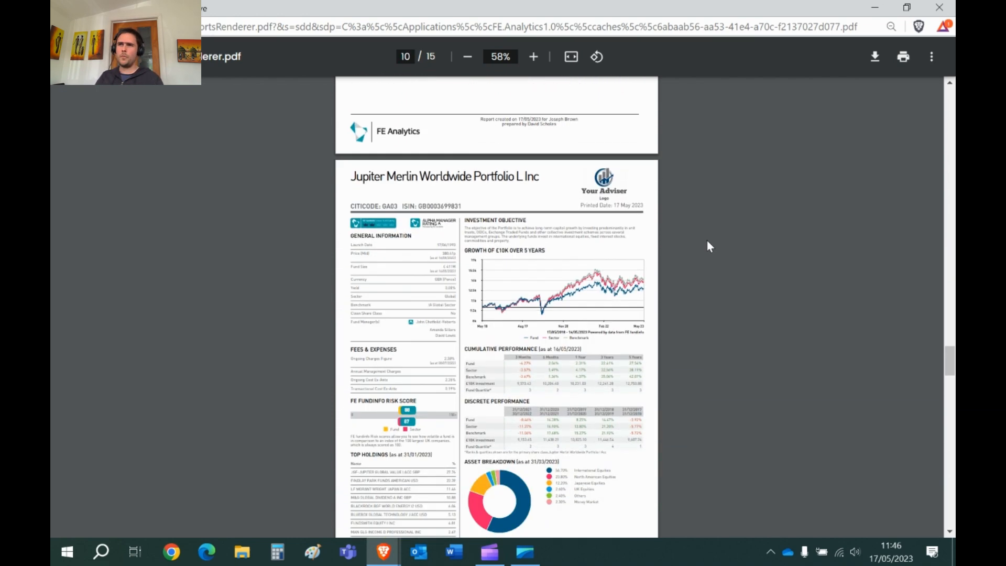
pyautogui.scroll(-15, 709, 246)
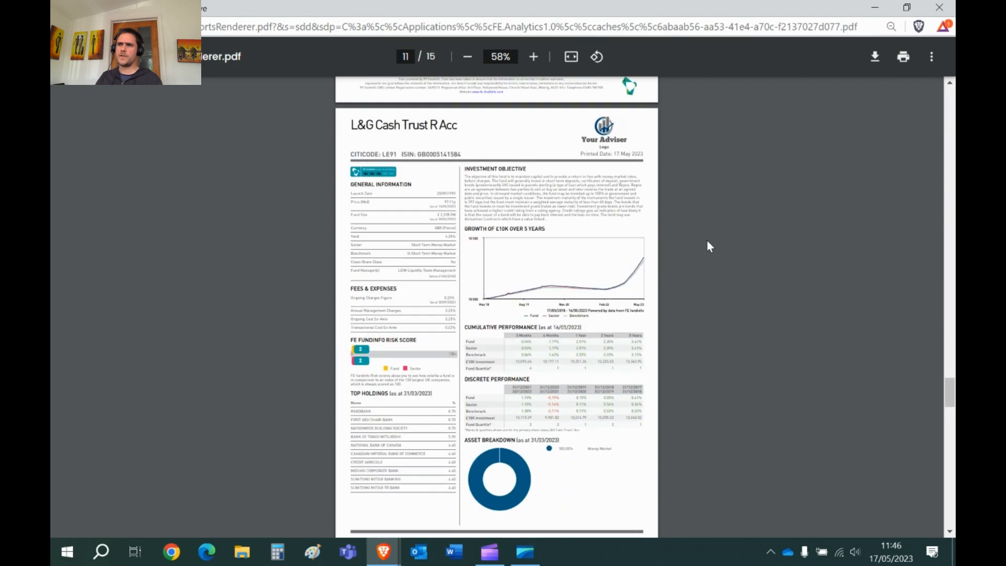
pyautogui.scroll(-12, 709, 246)
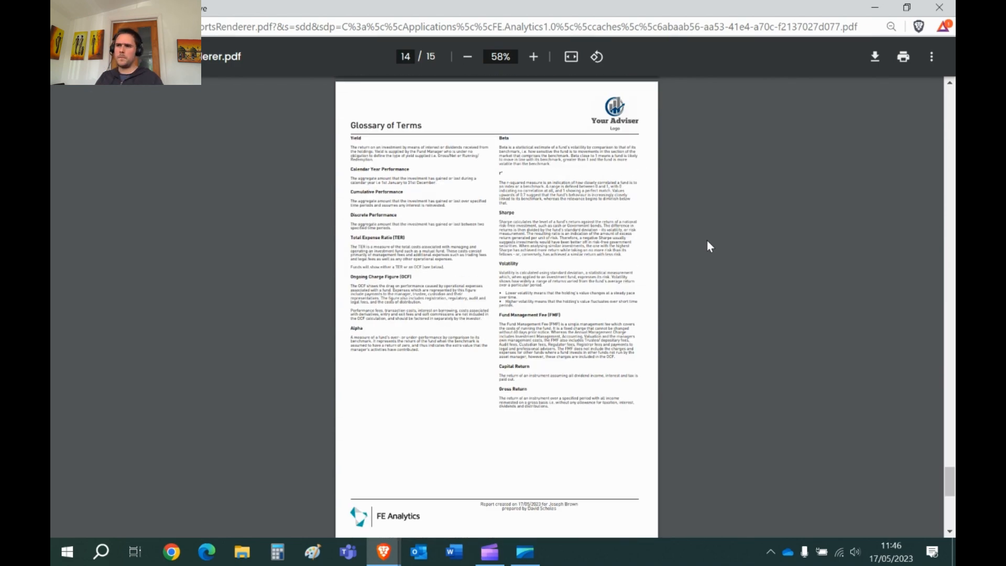
pyautogui.click(876, 9)
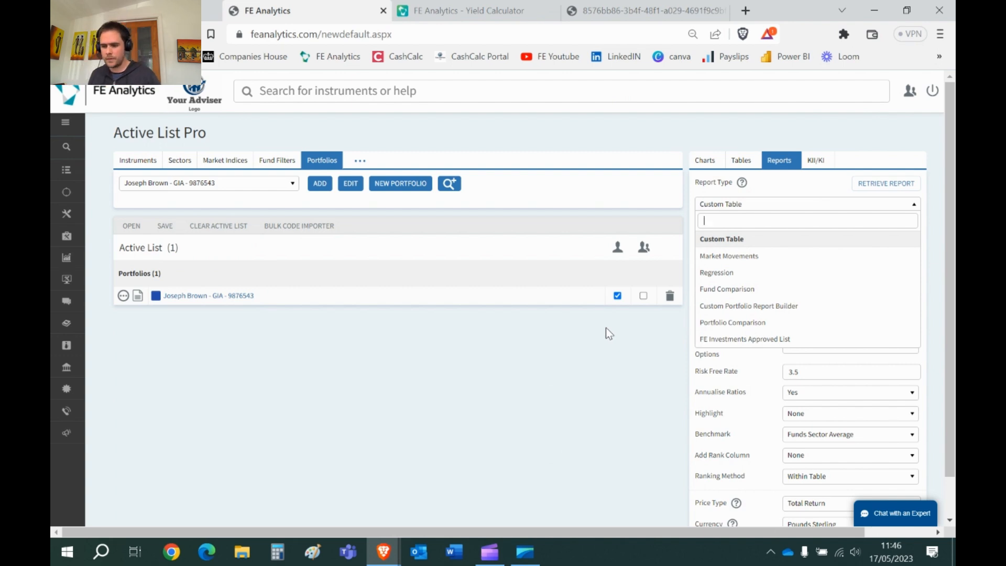
pyautogui.click(606, 328)
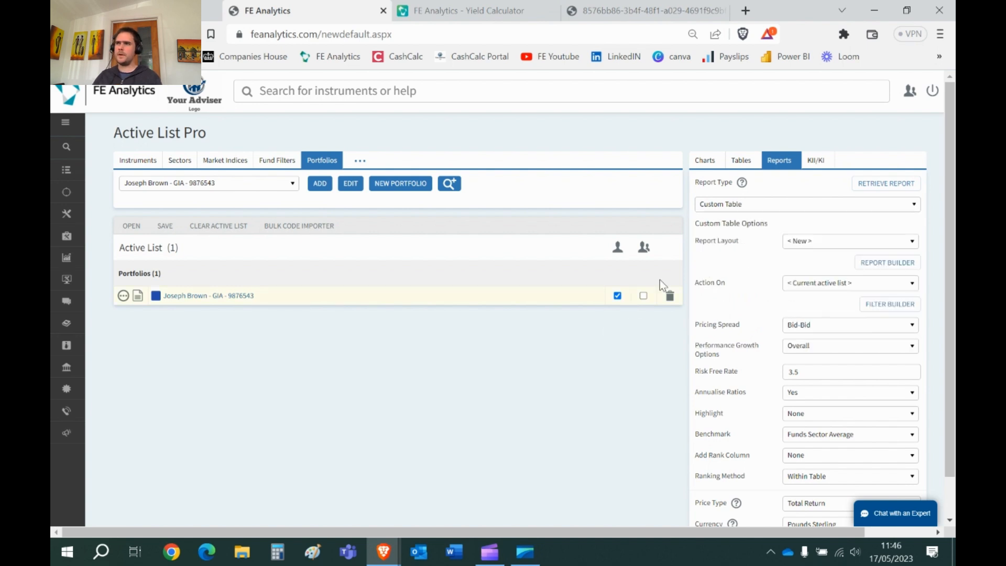
# Generate a 5-year performance line chart for the client's GIA portfolio, view it and close it
pyautogui.click(706, 164)
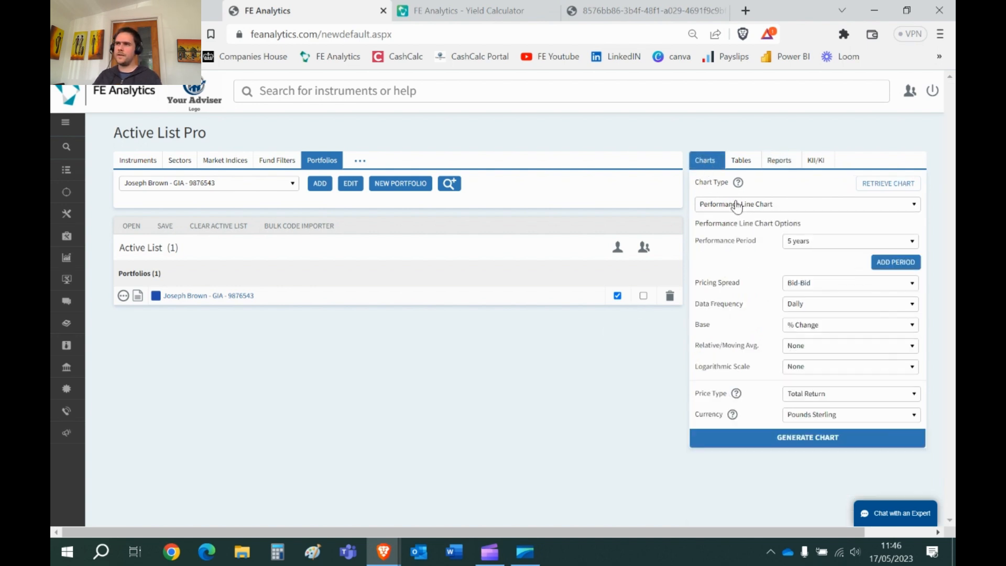
pyautogui.click(798, 444)
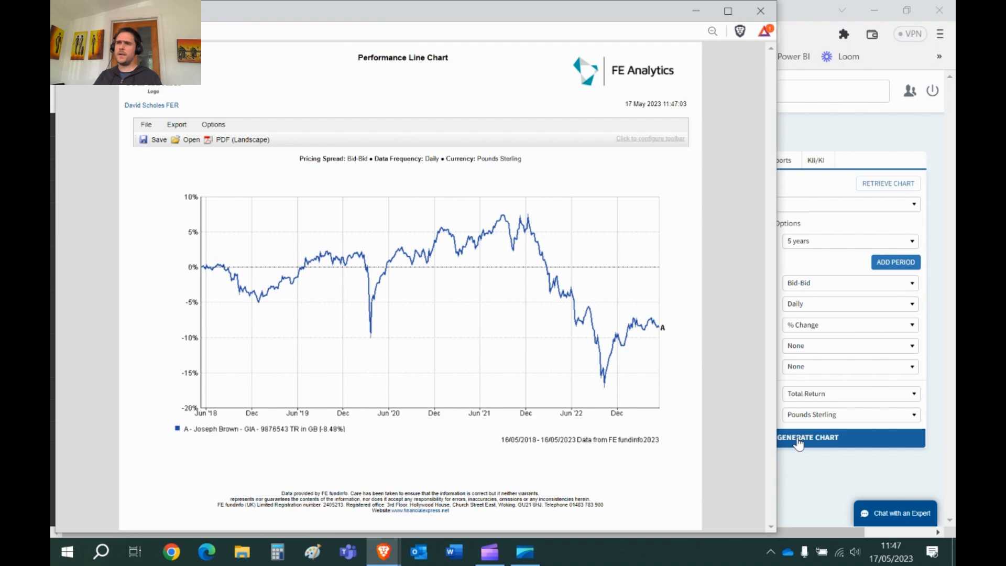
pyautogui.click(759, 11)
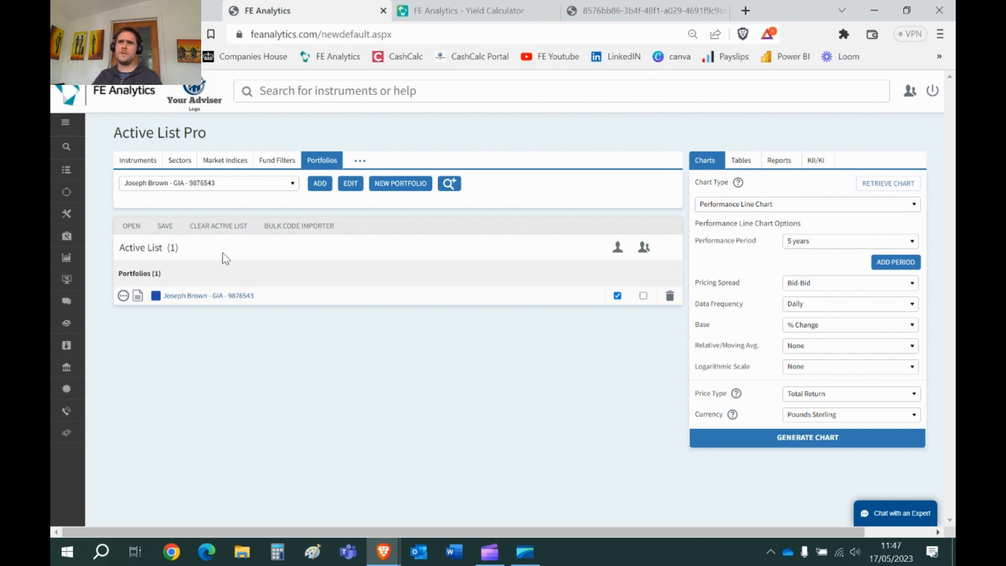
# Open the MPS Directory from the portfolio tools, browse all the available model providers and close the directory
pyautogui.moveTo(65, 233)
pyautogui.click(97, 236)
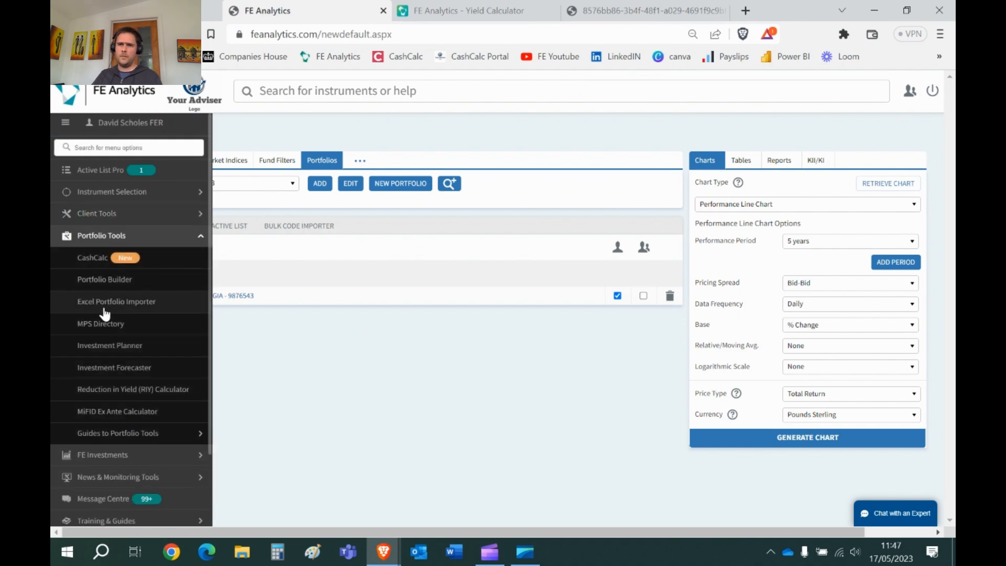
pyautogui.click(105, 325)
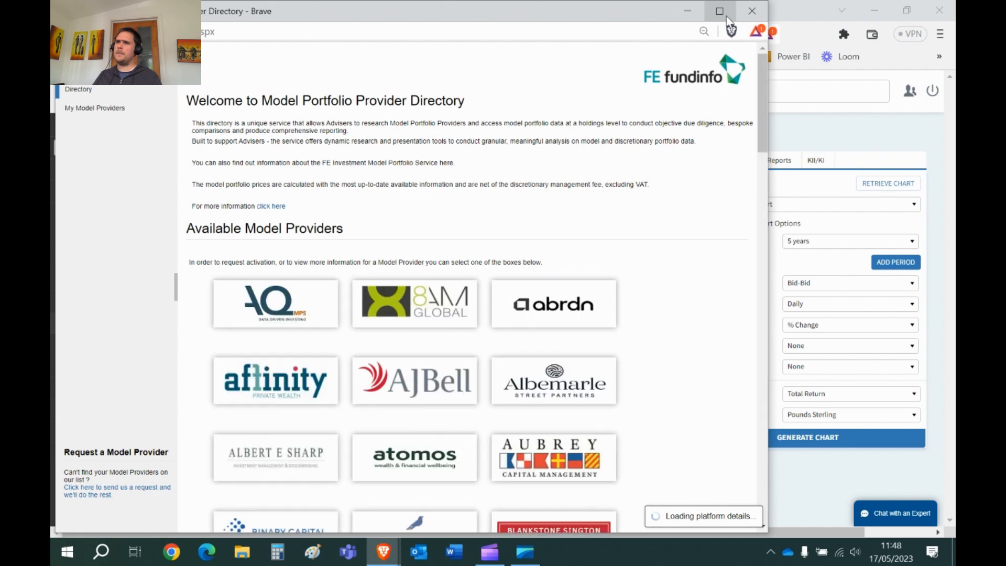
pyautogui.click(727, 17)
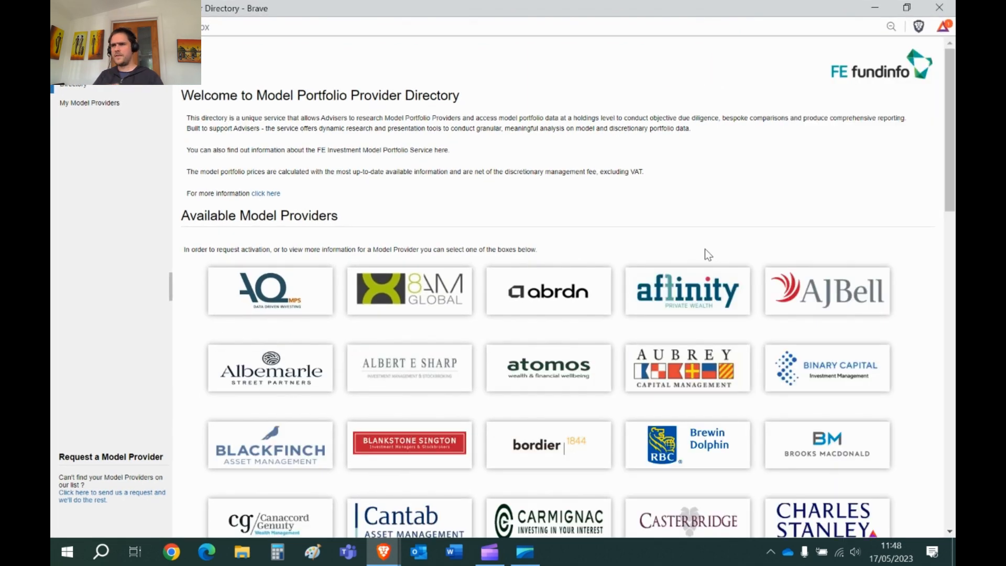
pyautogui.scroll(-3, 706, 252)
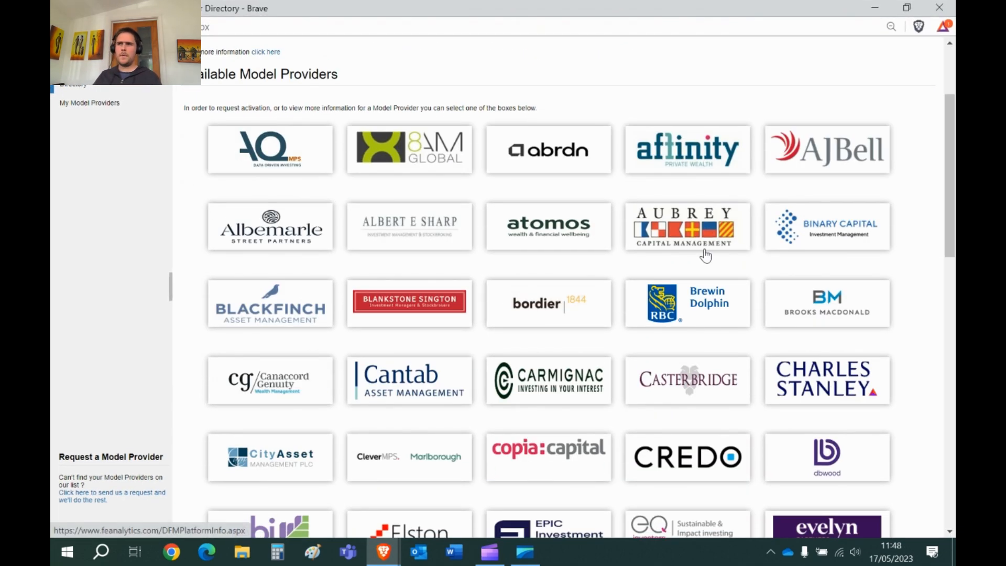
pyautogui.scroll(-1, 704, 254)
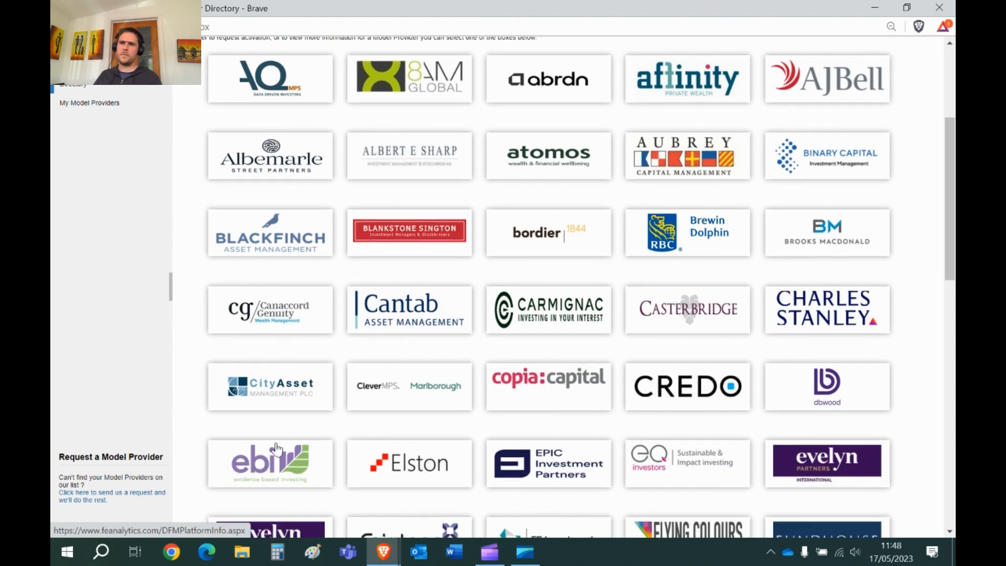
pyautogui.scroll(-3, 579, 317)
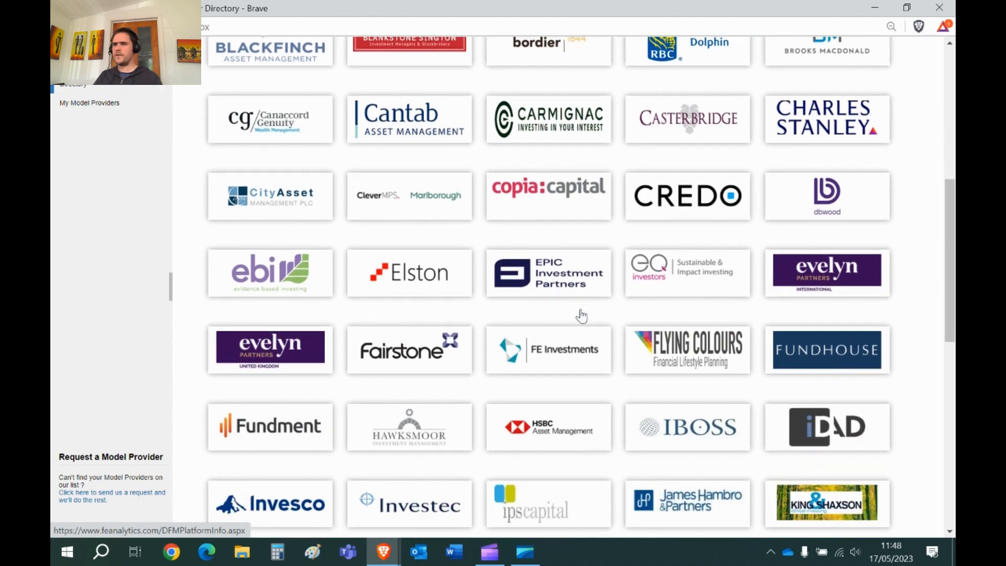
pyautogui.scroll(-10, 581, 316)
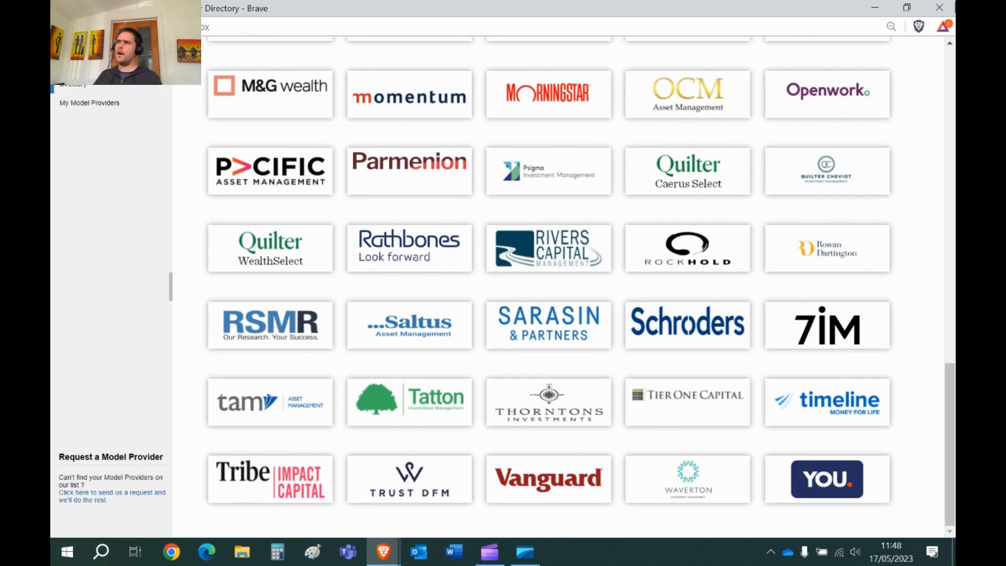
pyautogui.click(939, 8)
# Add the FEI Responsible Transact Risk Level 4 Medium Term - Nov 17 portfolio to the active list and set its colour to dark green
pyautogui.click(263, 188)
pyautogui.scroll(-5, 302, 323)
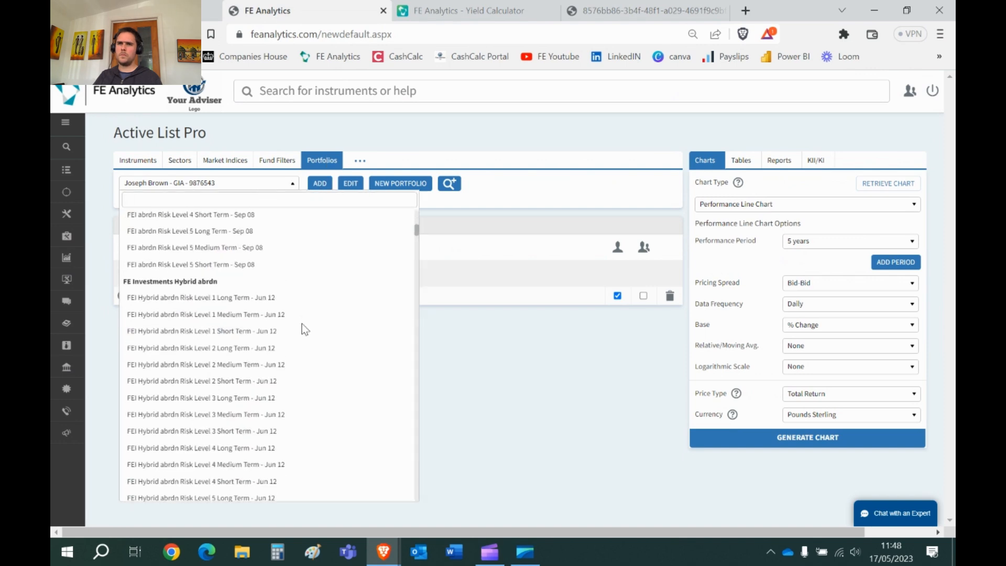
pyautogui.scroll(-10, 301, 329)
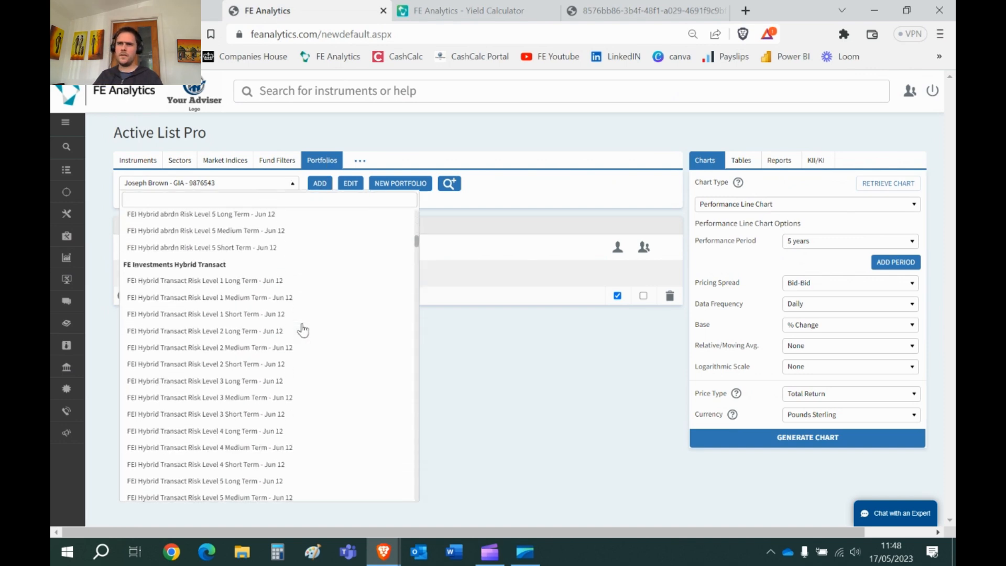
pyautogui.scroll(-5, 303, 329)
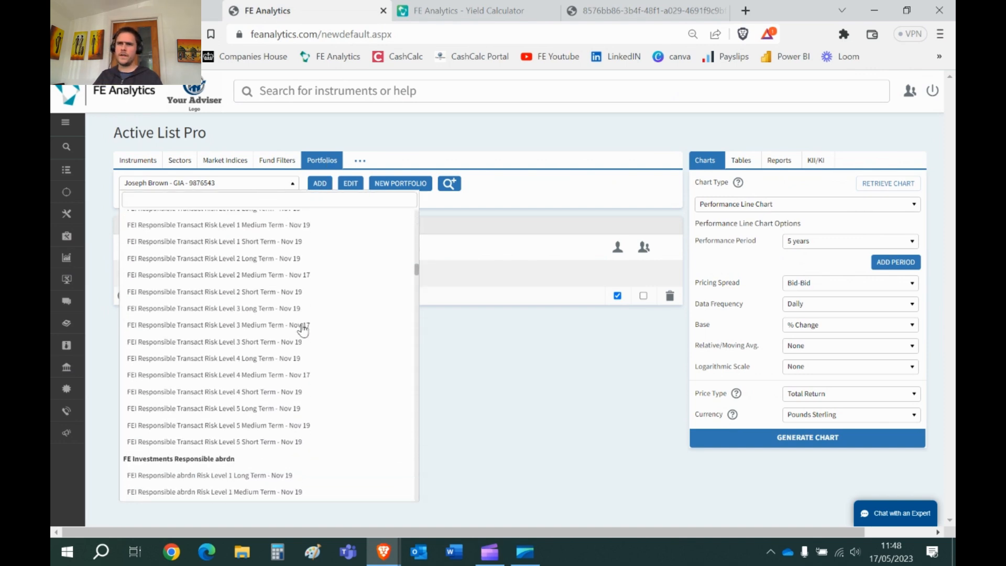
pyautogui.click(284, 375)
pyautogui.click(318, 185)
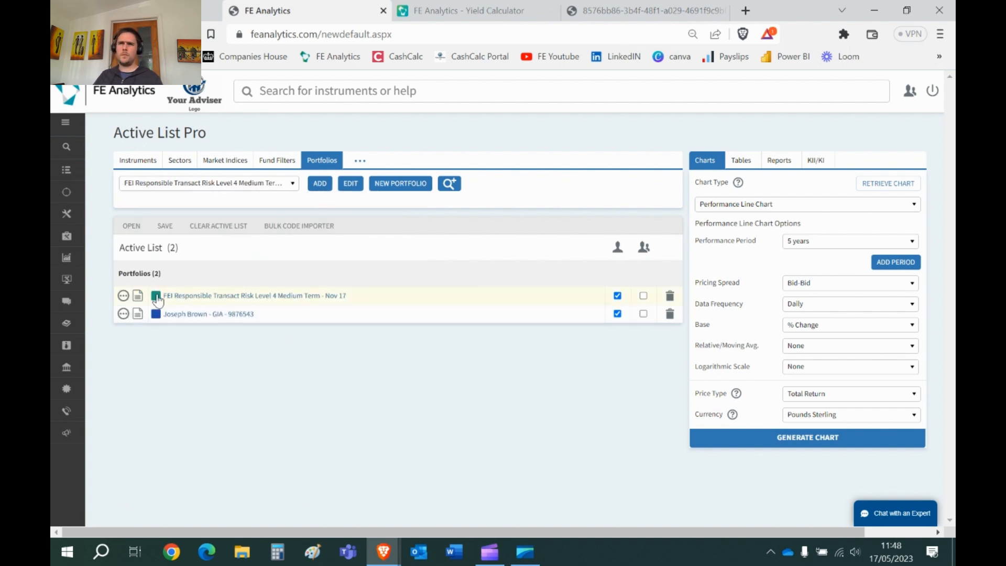
pyautogui.click(156, 296)
pyautogui.click(181, 302)
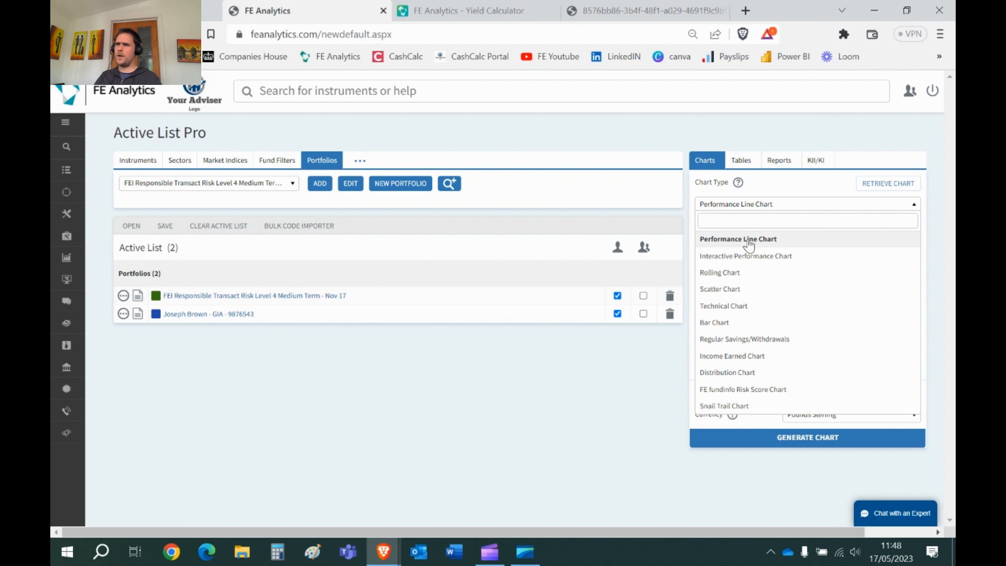
# Generate a 5-year Regular Savings/Withdrawals chart with a 500000 initial investment and 1000 monthly withdrawals, review both portfolios and close it
pyautogui.click(744, 339)
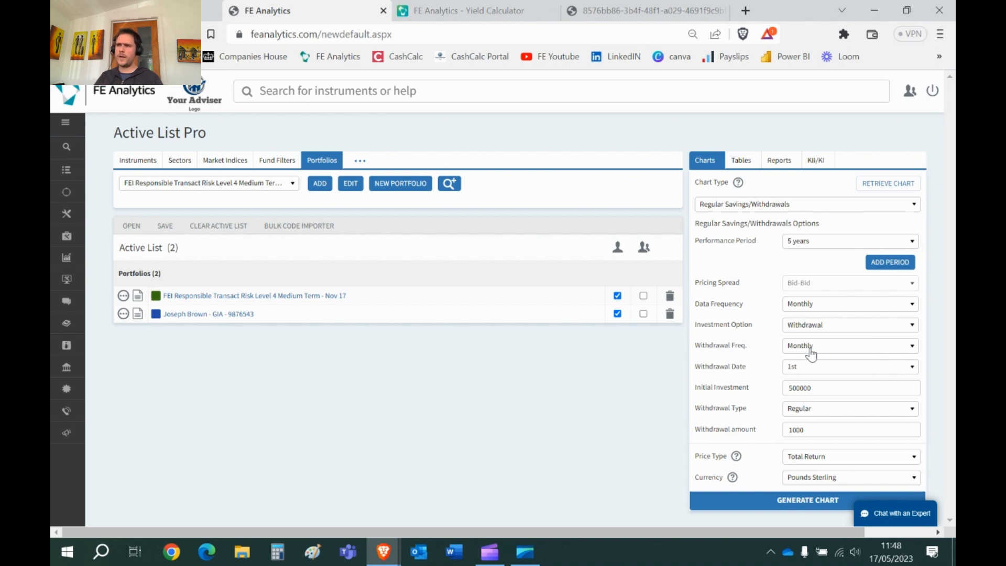
pyautogui.doubleClick(814, 389)
pyautogui.moveTo(810, 428); pyautogui.dragTo(790, 430)
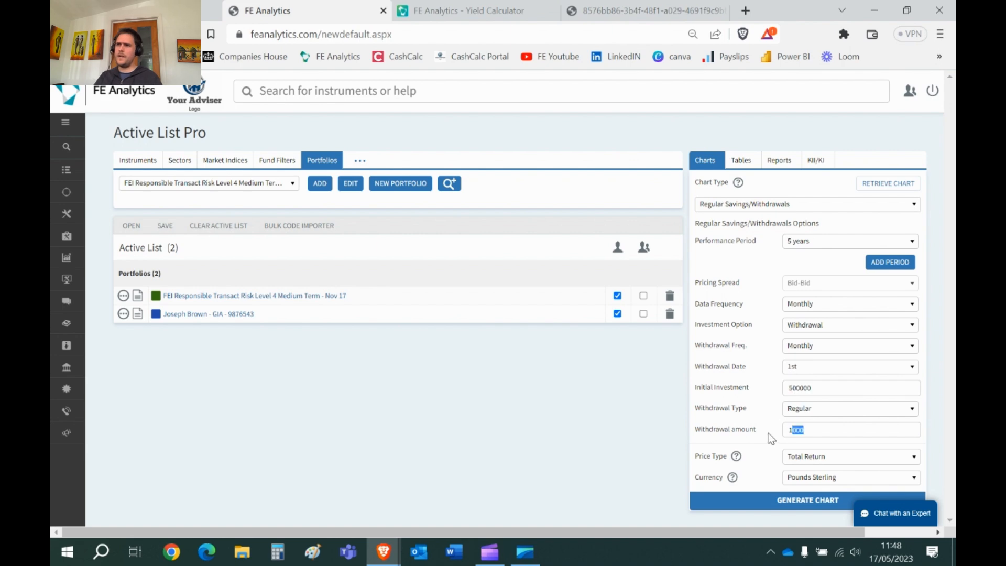
pyautogui.doubleClick(792, 433)
pyautogui.click(763, 424)
pyautogui.click(791, 501)
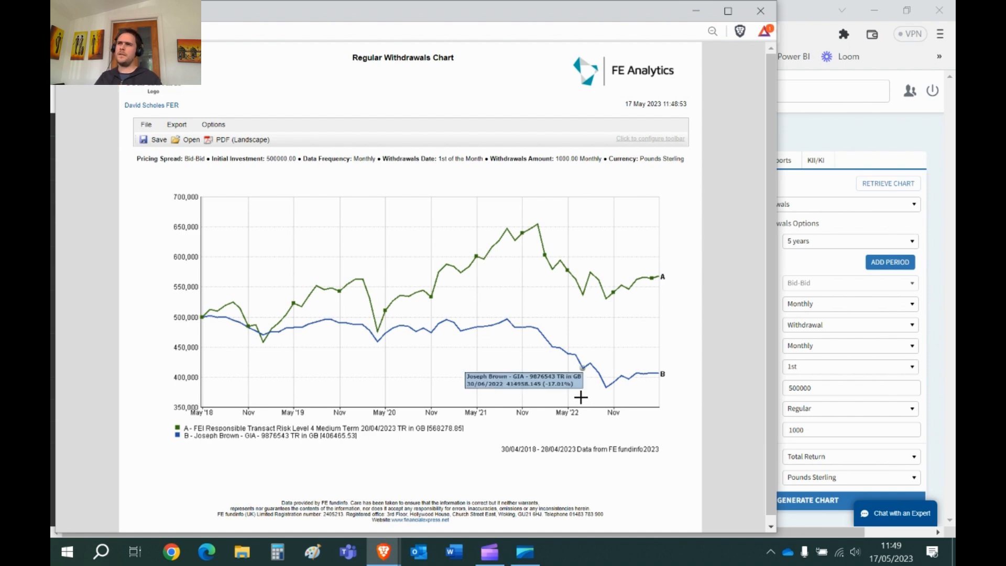
pyautogui.click(760, 11)
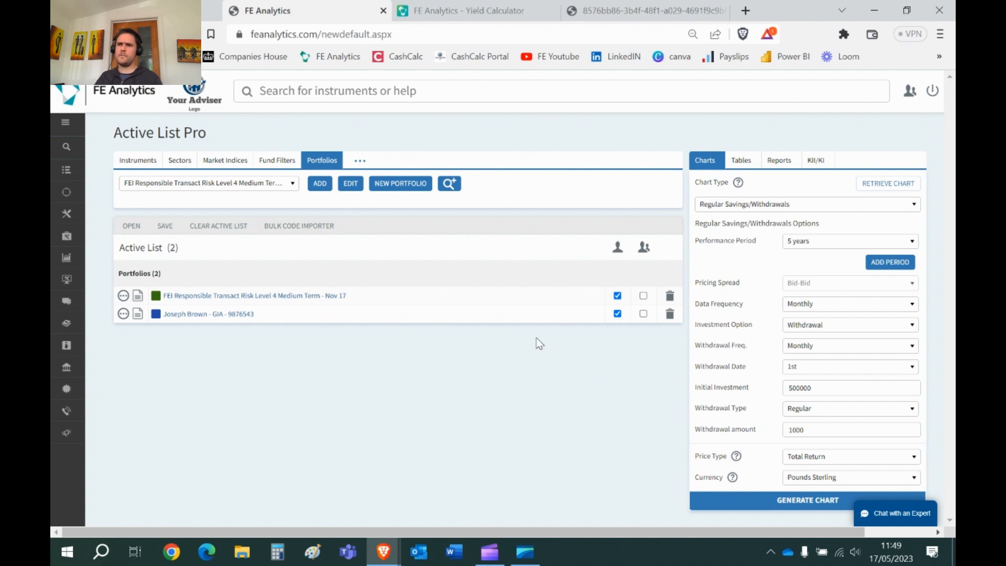
# Generate a Portfolio Comparison report of the FEI Responsible Transact Risk Level 4 portfolio against the client's GIA portfolio
pyautogui.click(778, 160)
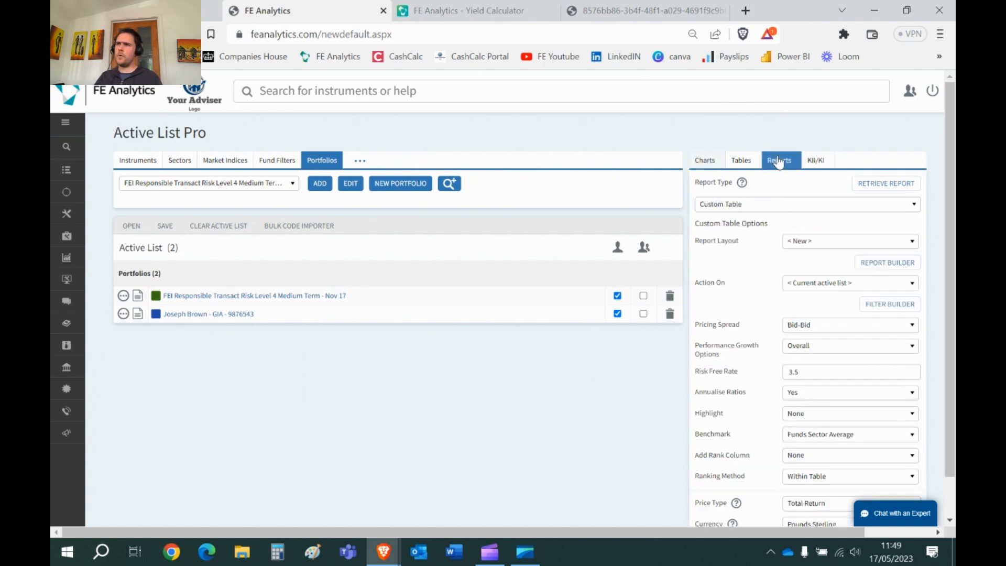
pyautogui.click(786, 205)
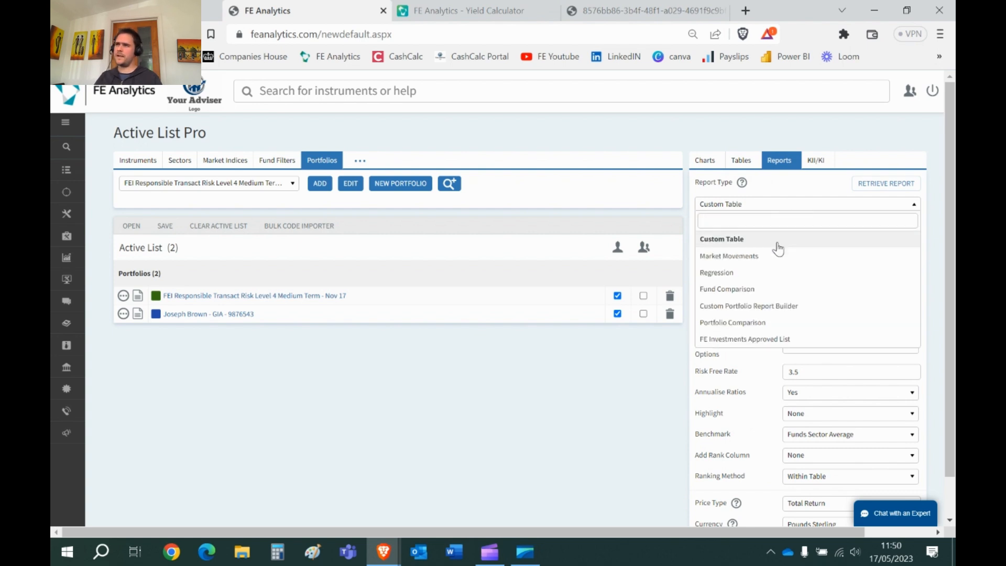
pyautogui.click(774, 324)
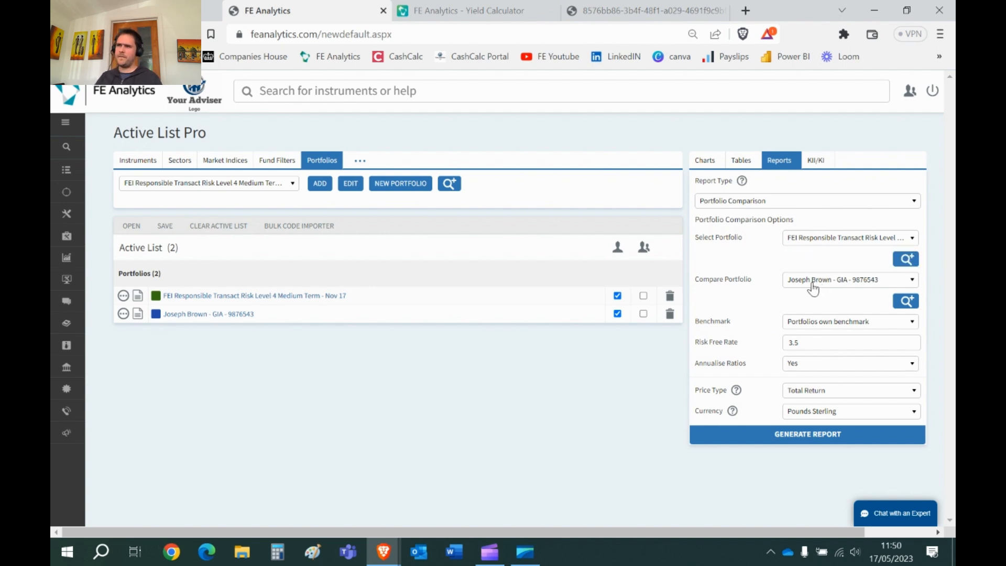
pyautogui.click(817, 440)
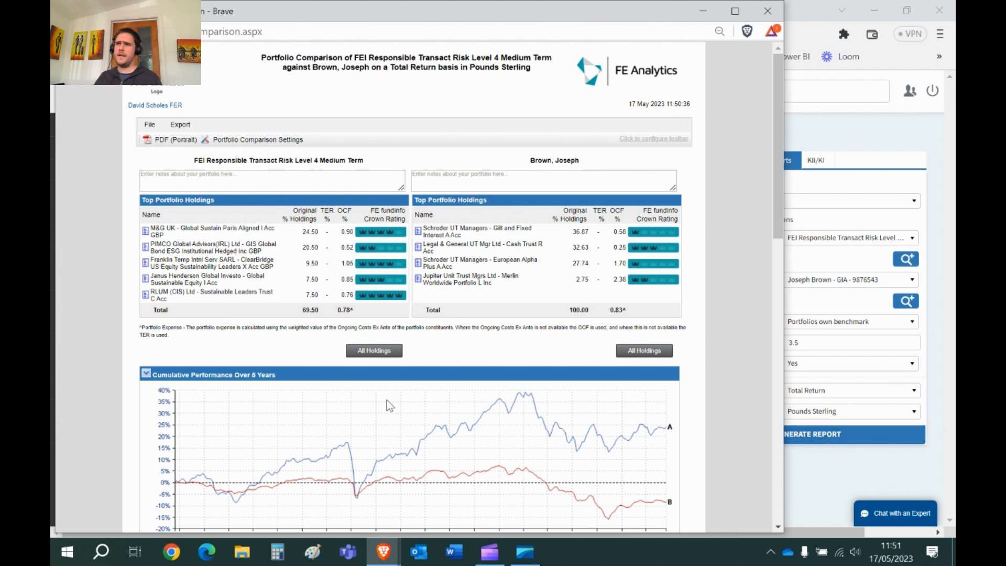
# Examine the comparison report's holdings, cumulative performance, volatility and asset, region and sector allocations, and close the report
pyautogui.moveTo(193, 161); pyautogui.dragTo(396, 161)
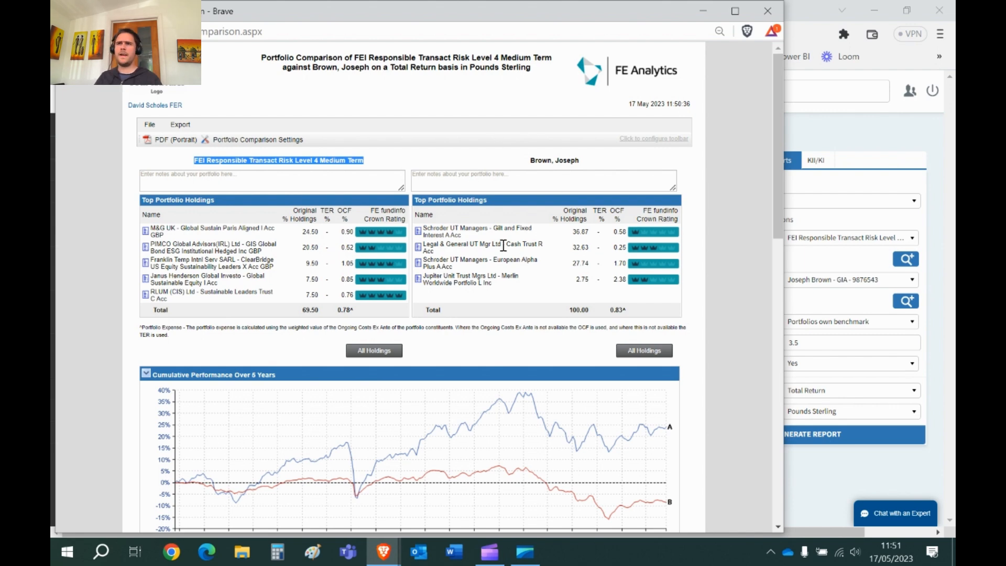
pyautogui.scroll(-1, 502, 246)
pyautogui.scroll(-1, 500, 251)
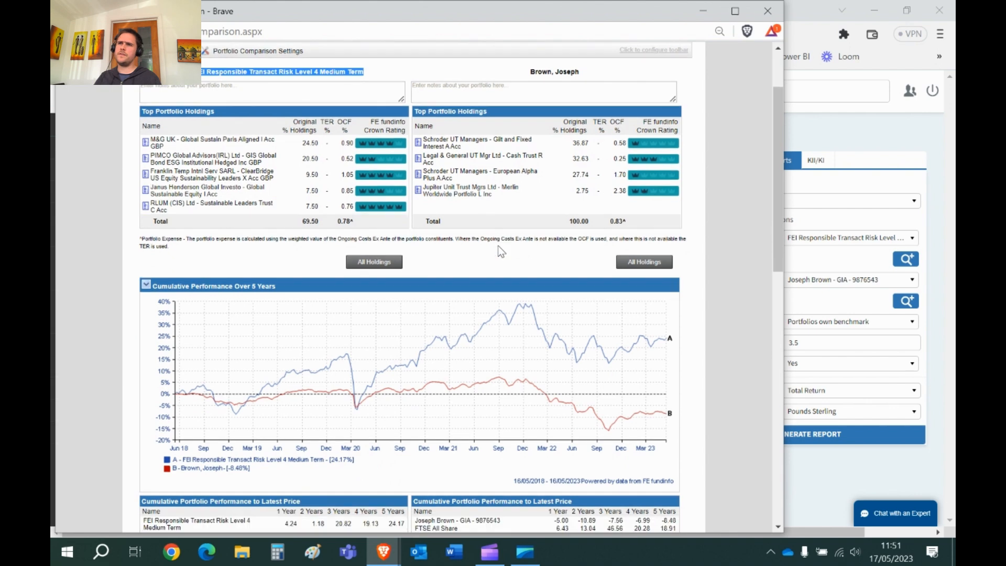
pyautogui.scroll(-1, 501, 252)
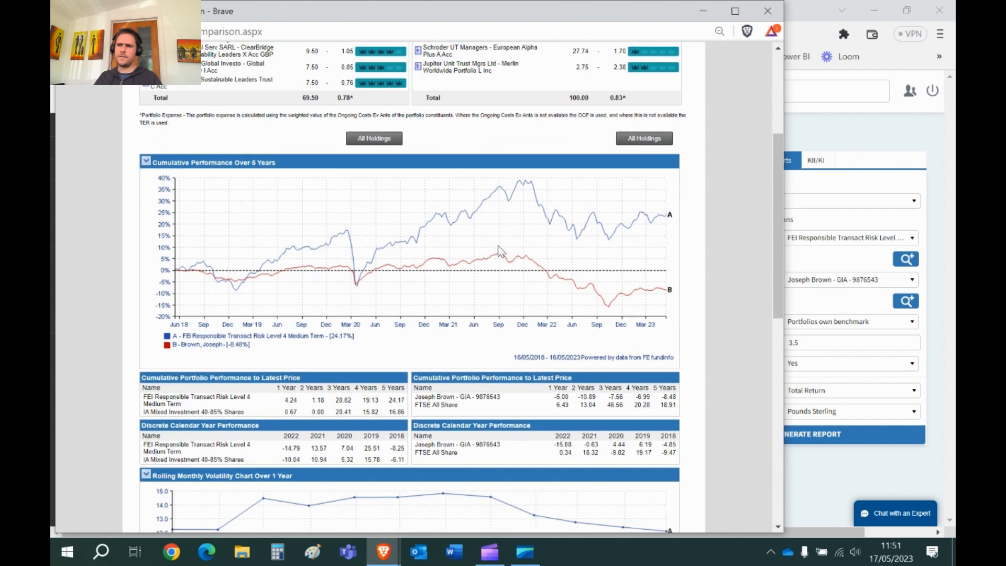
pyautogui.scroll(-3, 500, 252)
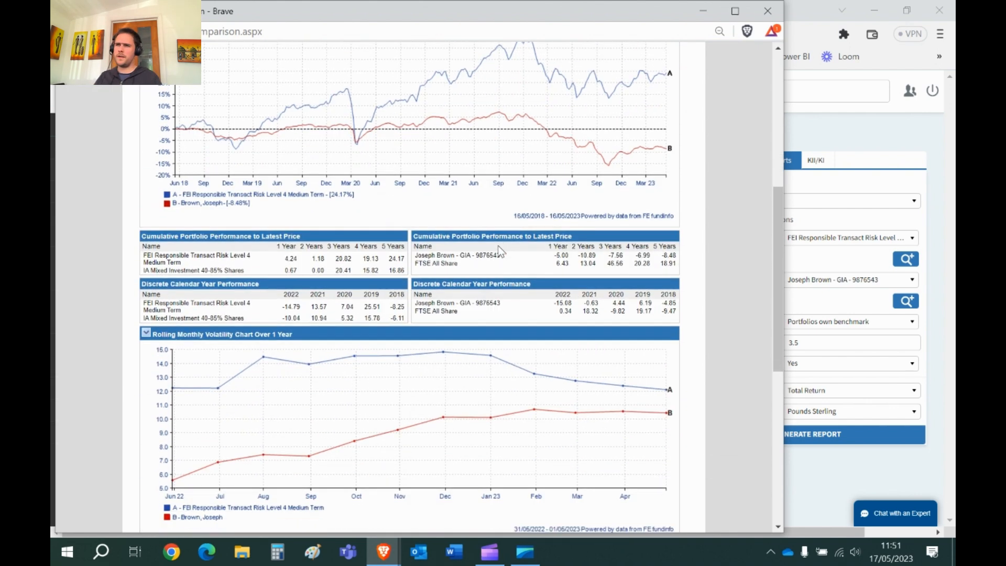
pyautogui.scroll(-3, 500, 250)
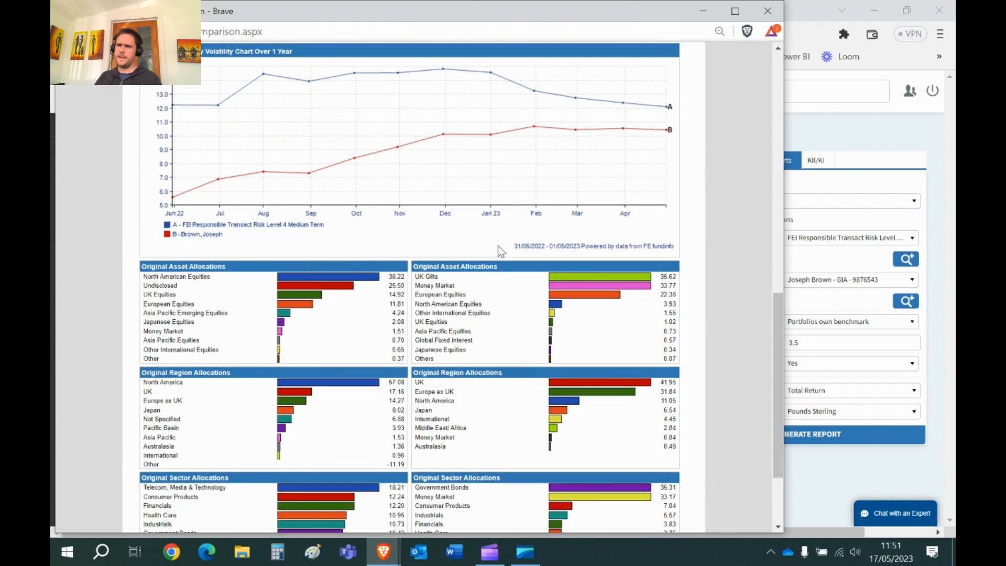
pyautogui.scroll(-1, 500, 251)
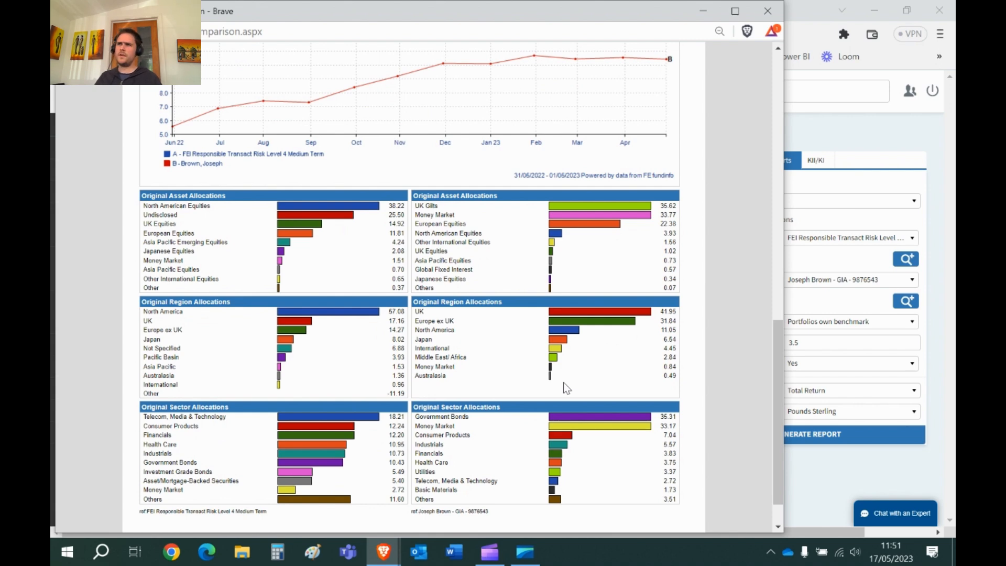
pyautogui.scroll(1, 564, 386)
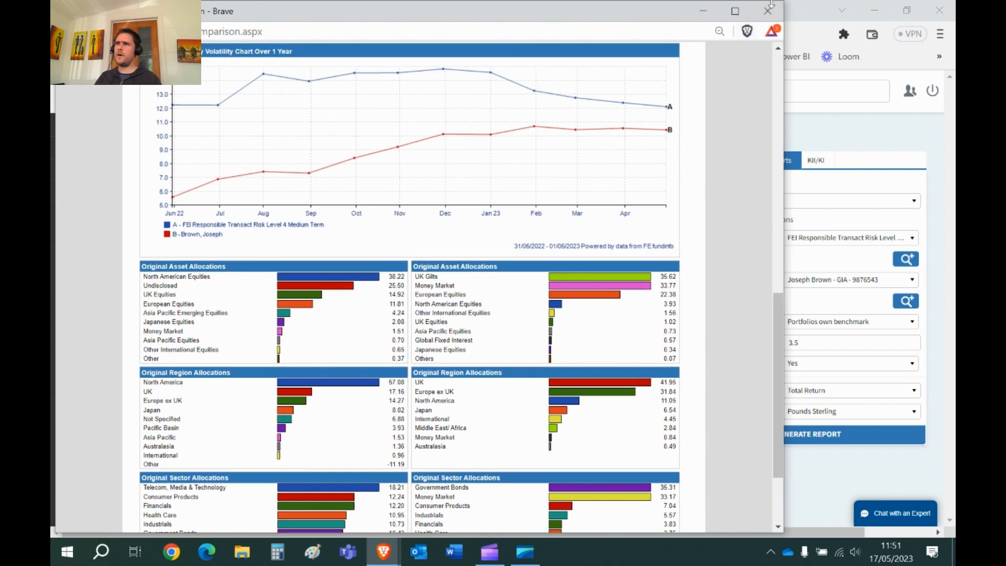
pyautogui.click(766, 15)
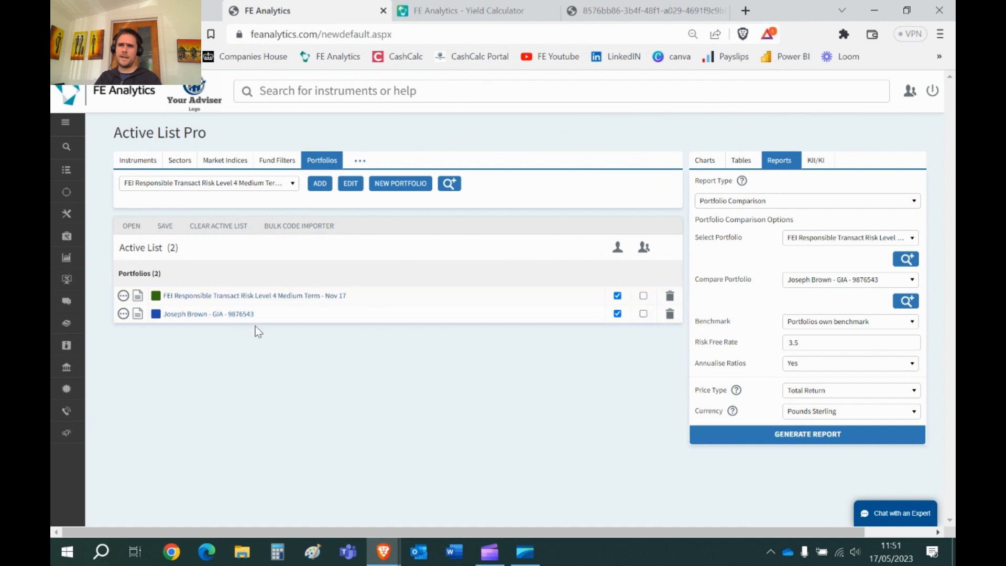
# Open the client's 13-page portfolio report and examine its attitude to risk questionnaire, result, appendix and asset allocation sections
pyautogui.tripleClick(176, 319)
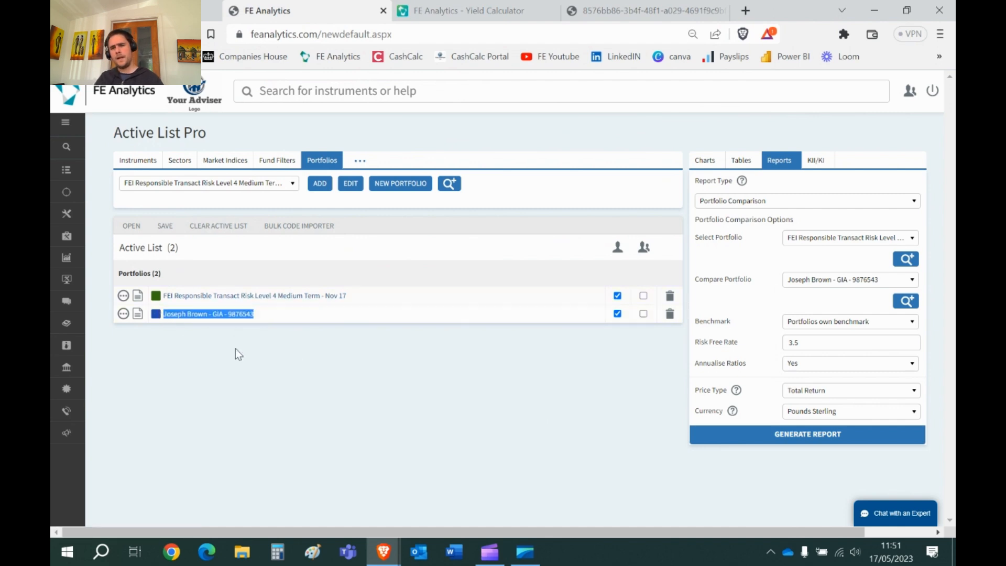
pyautogui.click(623, 14)
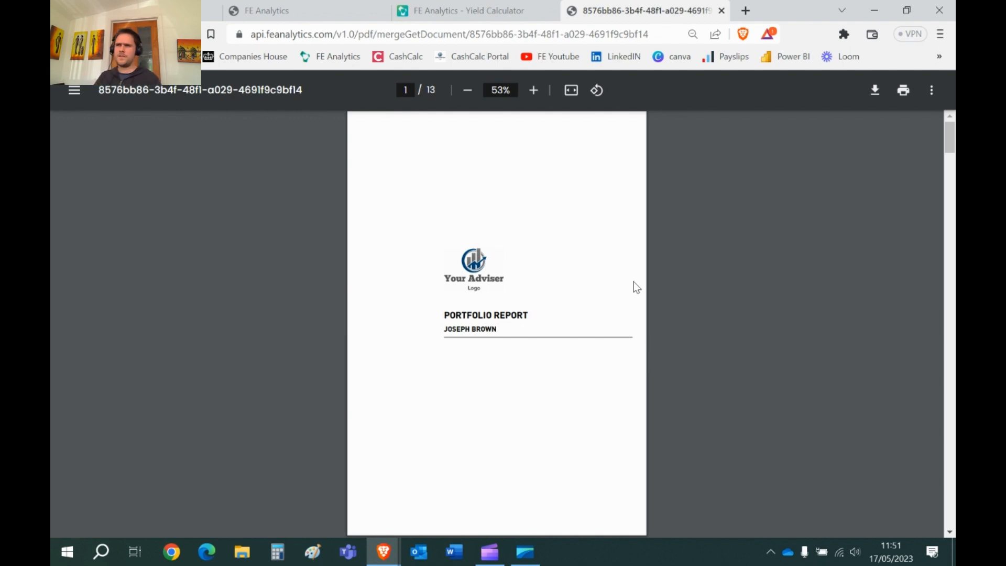
pyautogui.scroll(-2, 635, 282)
pyautogui.scroll(-5, 638, 286)
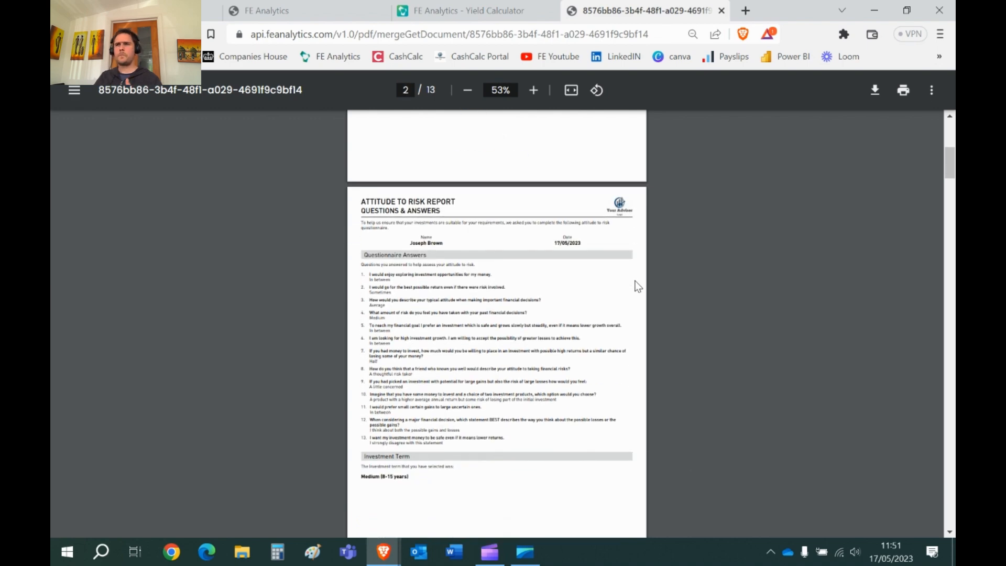
pyautogui.scroll(-7, 637, 286)
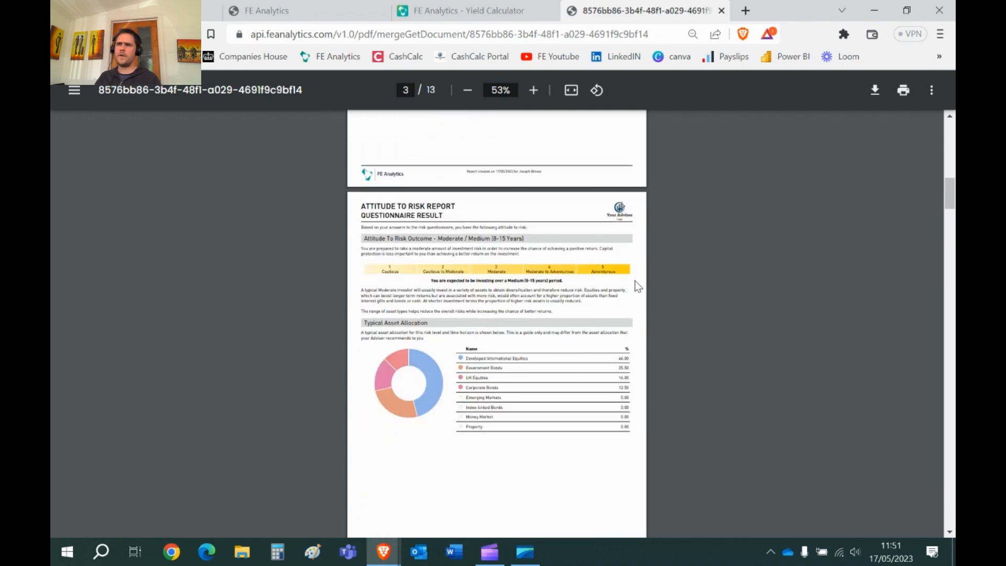
pyautogui.scroll(-9, 638, 286)
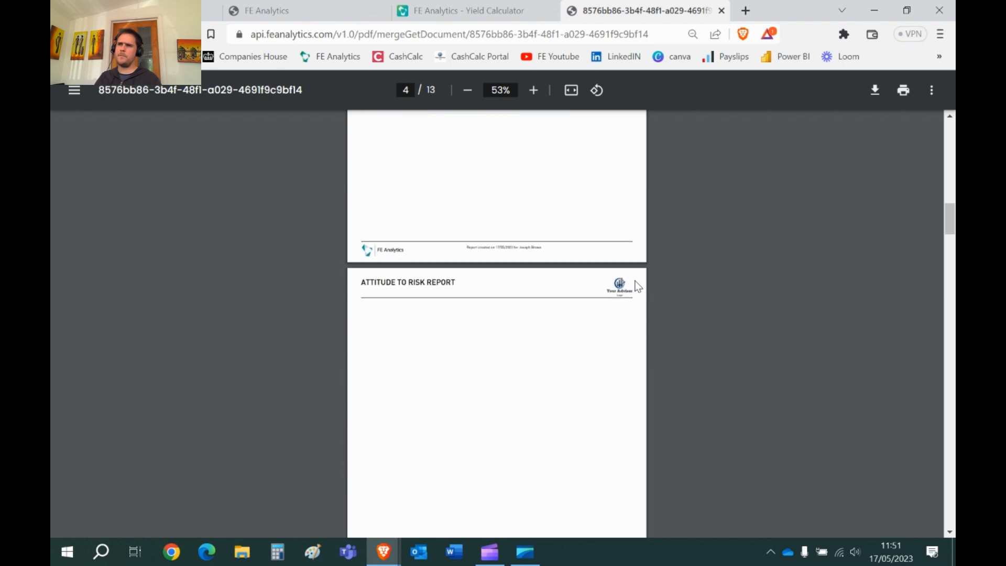
pyautogui.scroll(-7, 638, 286)
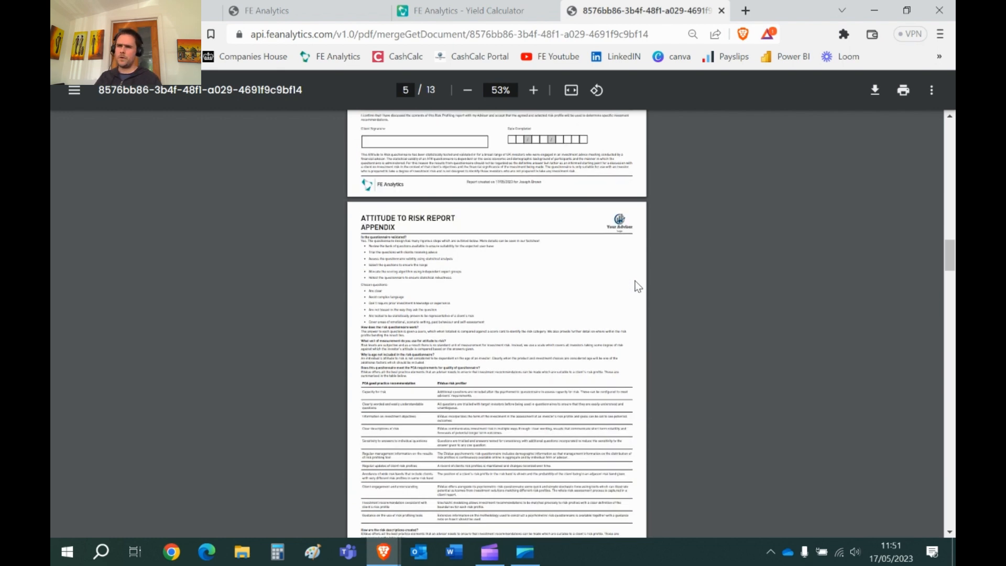
pyautogui.scroll(-8, 638, 286)
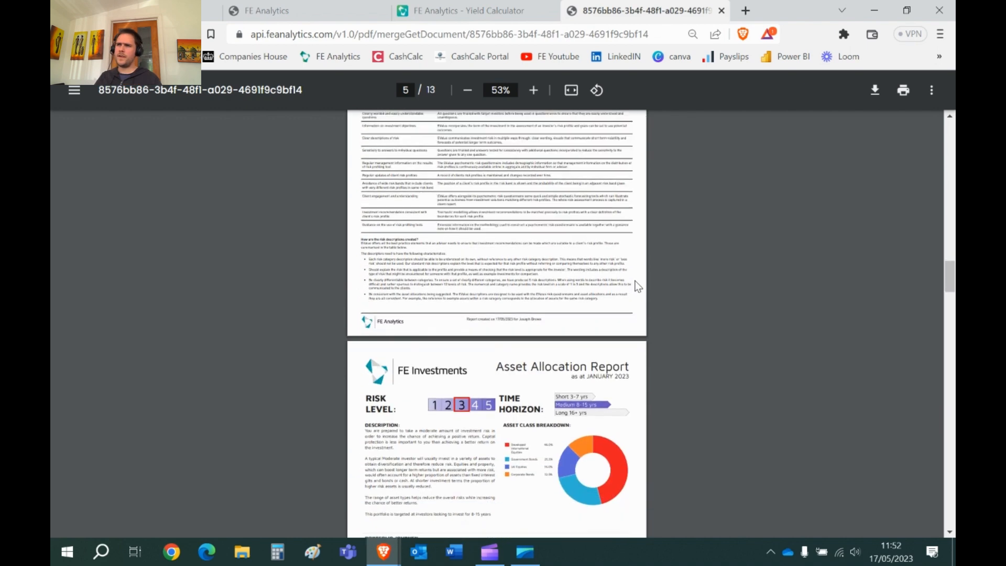
pyautogui.scroll(-1, 638, 286)
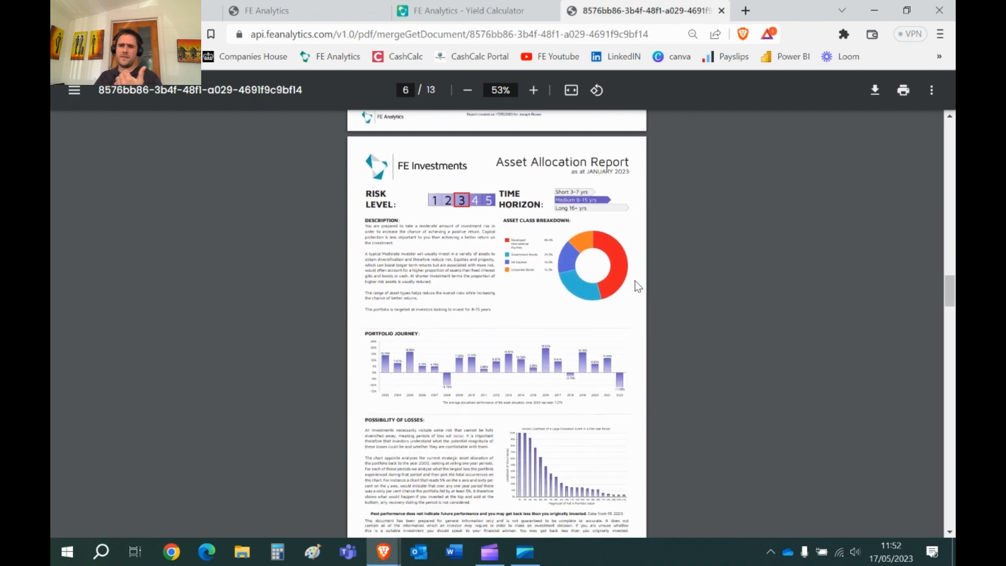
# Examine the Portfolio Switch Report's Overview & Risk page, comparing the risk positions of the existing and proposed Lifestrategy 60% portfolios
pyautogui.scroll(-8, 638, 287)
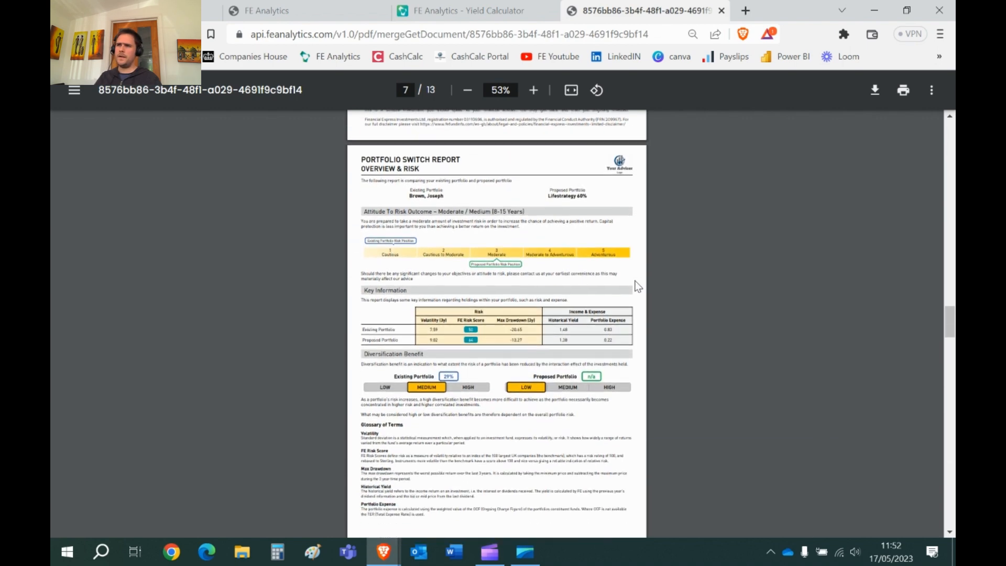
pyautogui.click(534, 90)
pyautogui.click(534, 90)
pyautogui.click(535, 90)
pyautogui.moveTo(417, 235); pyautogui.dragTo(369, 231)
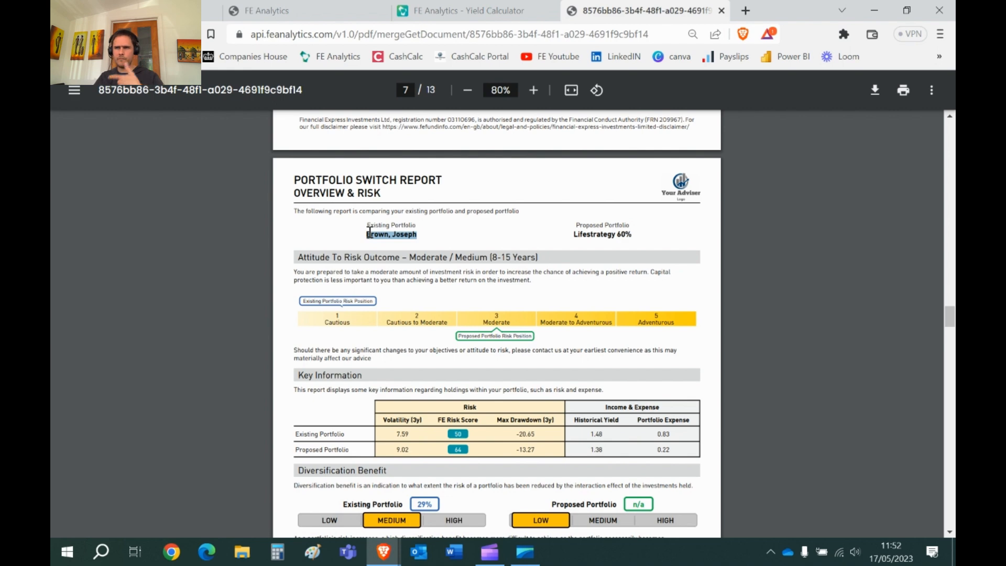
pyautogui.moveTo(302, 302); pyautogui.dragTo(367, 303)
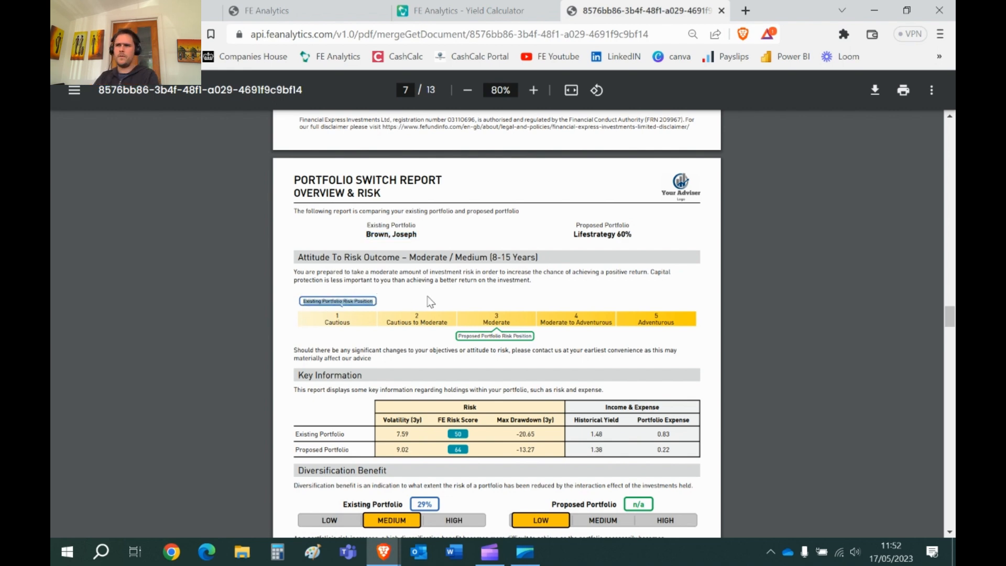
pyautogui.moveTo(632, 235); pyautogui.dragTo(580, 236)
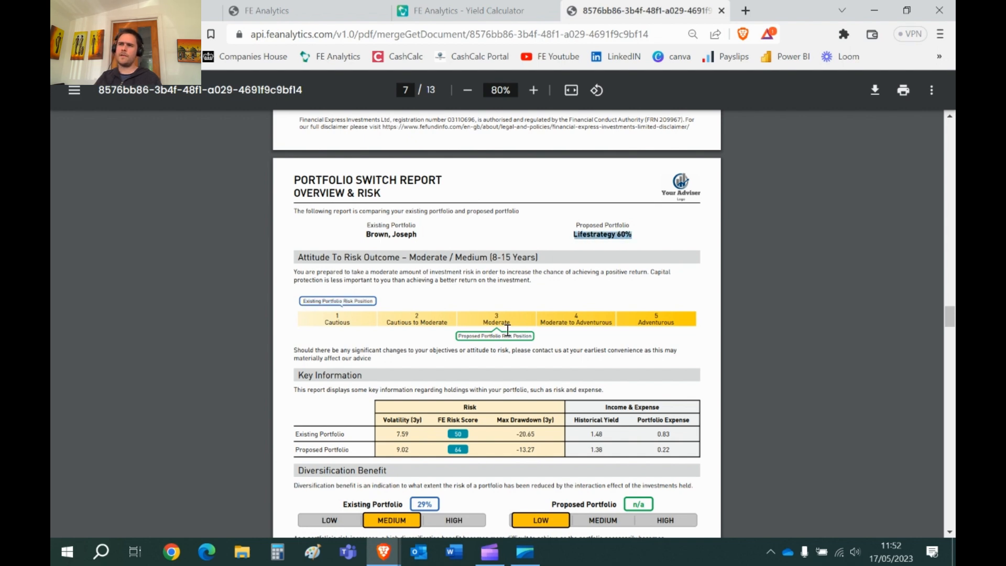
pyautogui.moveTo(459, 335); pyautogui.dragTo(540, 337)
pyautogui.click(526, 299)
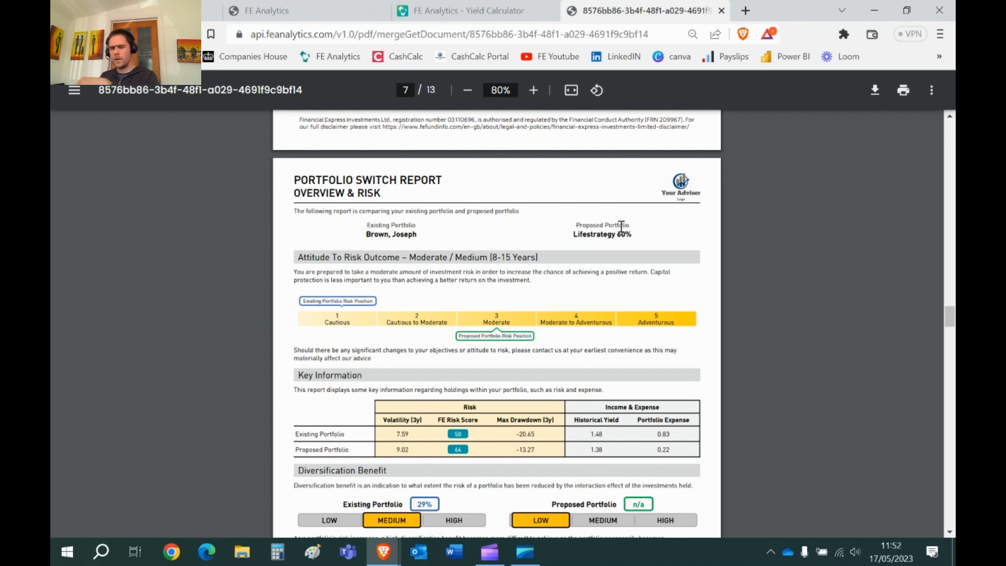
pyautogui.moveTo(577, 225); pyautogui.dragTo(633, 224)
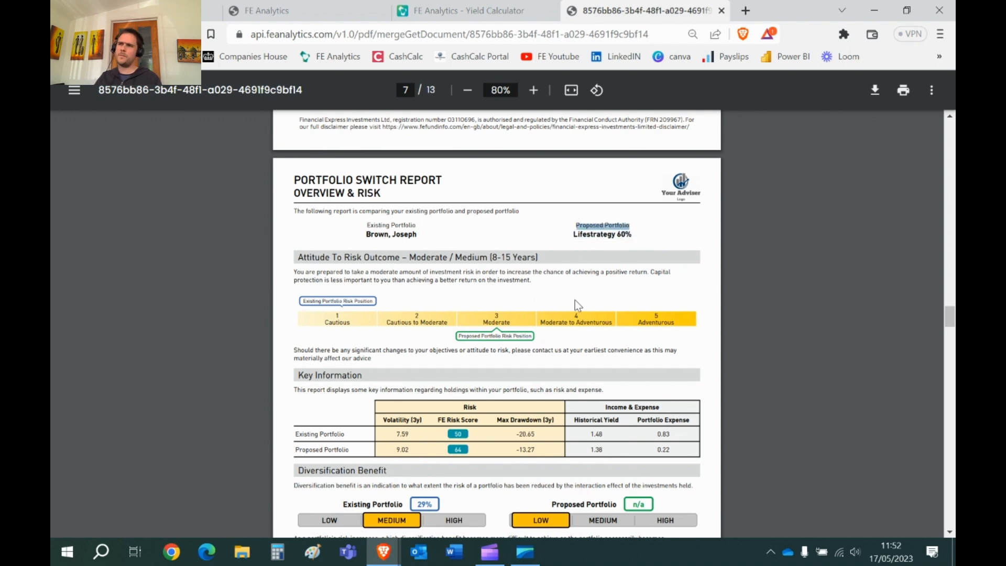
pyautogui.click(468, 90)
pyautogui.click(468, 90)
pyautogui.click(468, 90)
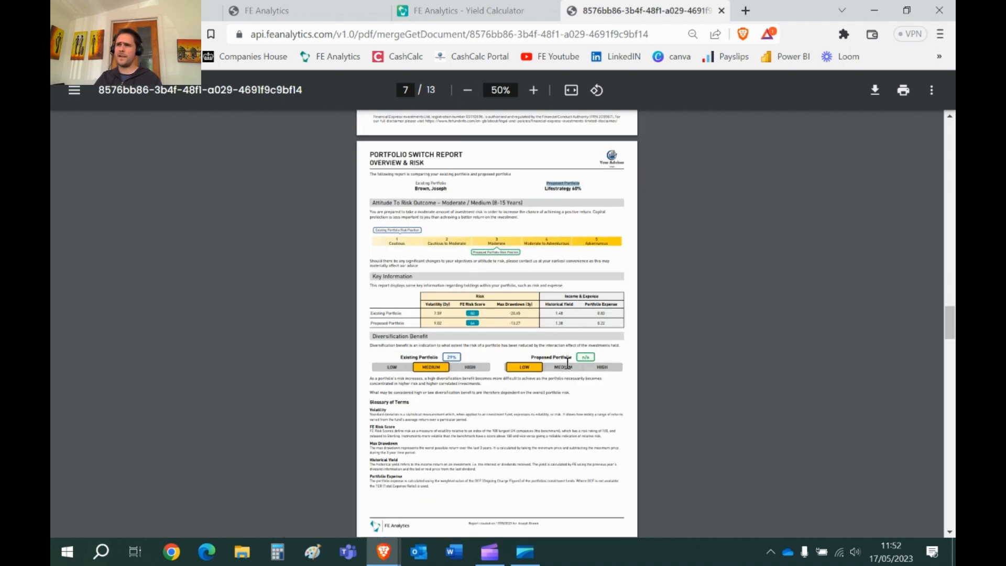
# Review the switch report's performance, asset breakdown and holdings, the Vanguard LifeStrategy 60% factsheet and the closing signature form
pyautogui.scroll(-1, 568, 362)
pyautogui.scroll(-5, 567, 363)
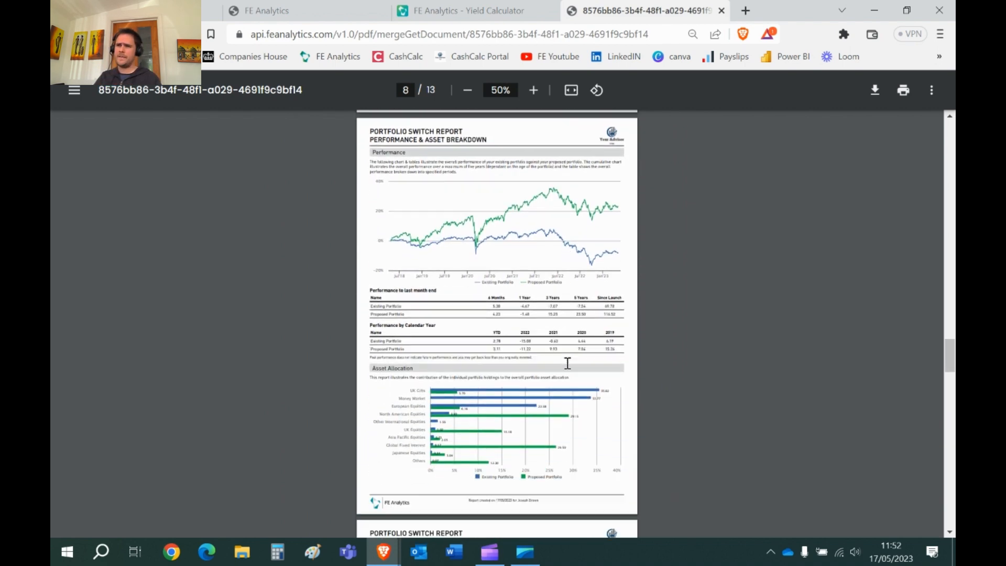
pyautogui.scroll(-4, 567, 363)
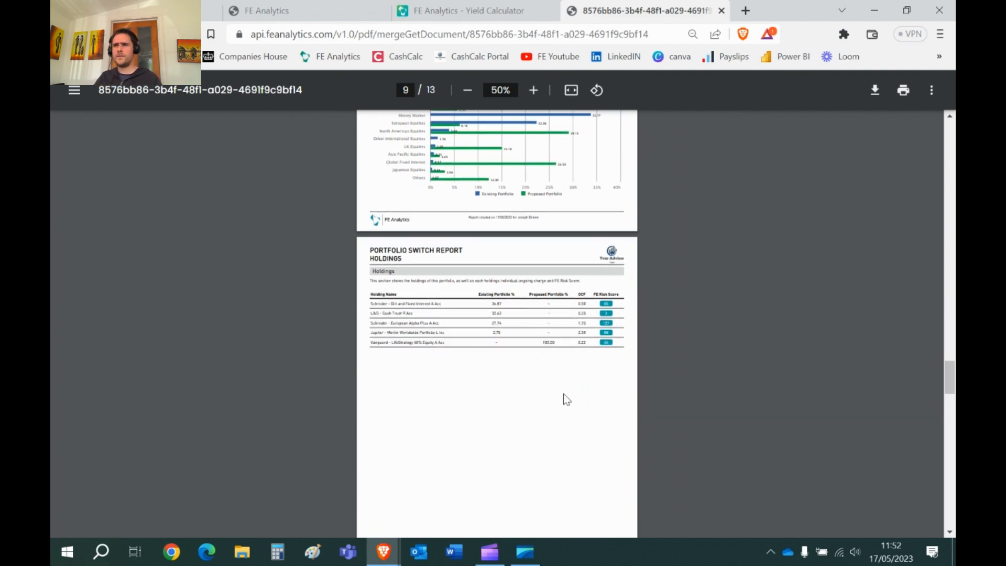
pyautogui.scroll(-7, 564, 394)
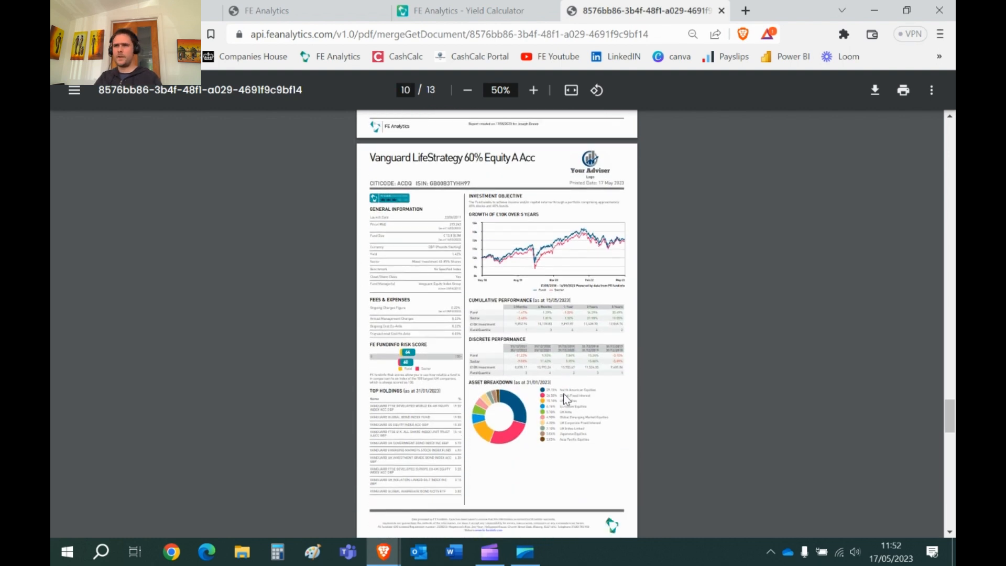
pyautogui.scroll(-5, 564, 395)
pyautogui.scroll(-2, 564, 394)
pyautogui.scroll(-3, 564, 394)
pyautogui.scroll(-8, 564, 394)
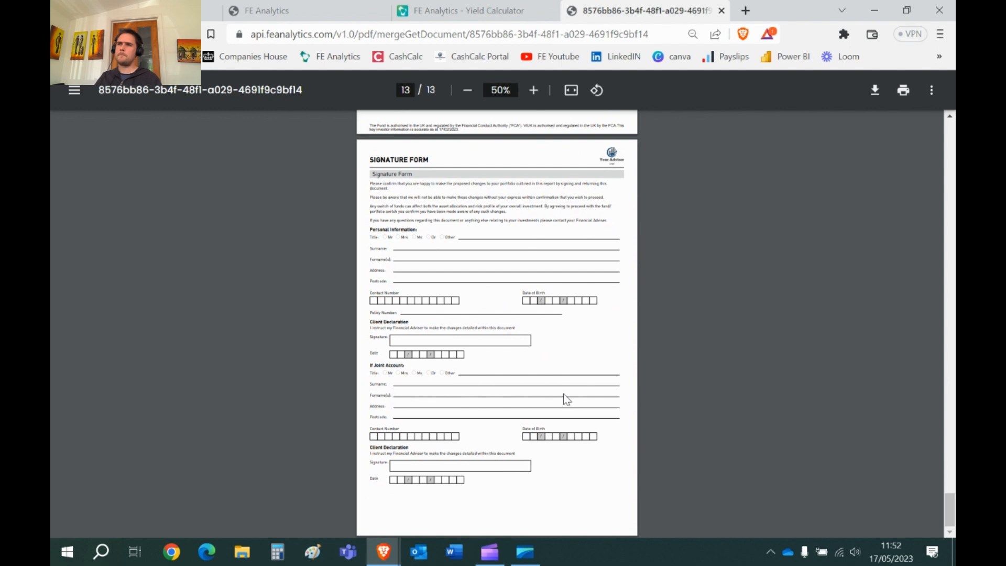
# Switch to the Yield Calculator results and compare both portfolios' assumed growth rates, initial investments and 25-year yields
pyautogui.click(504, 15)
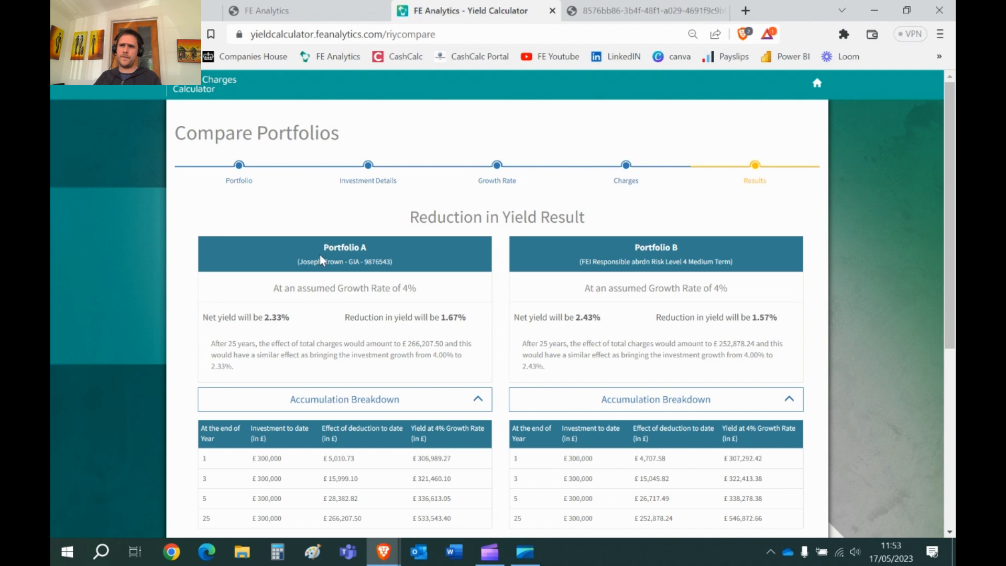
pyautogui.moveTo(323, 249); pyautogui.dragTo(366, 245)
pyautogui.moveTo(297, 262); pyautogui.dragTo(401, 289)
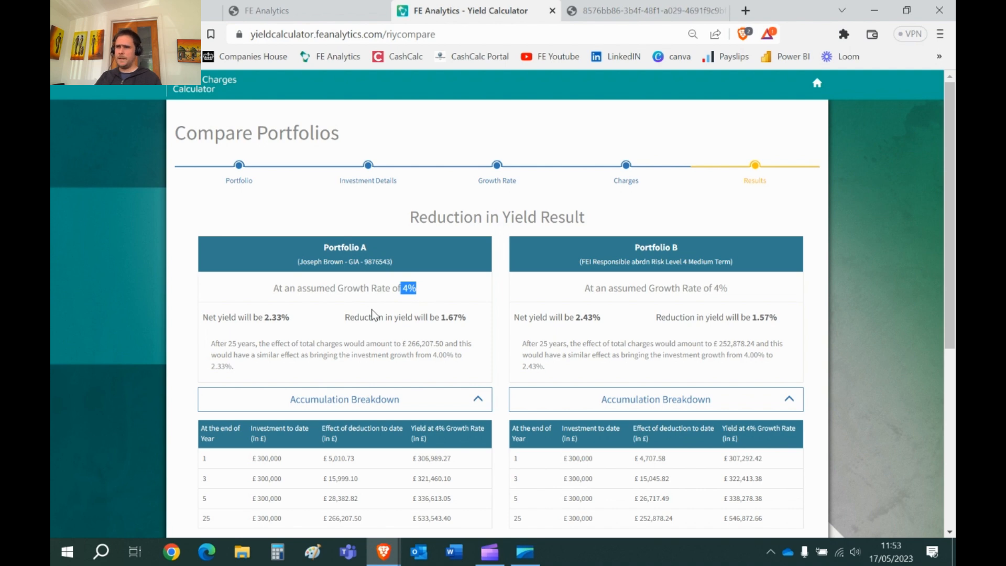
pyautogui.click(583, 258)
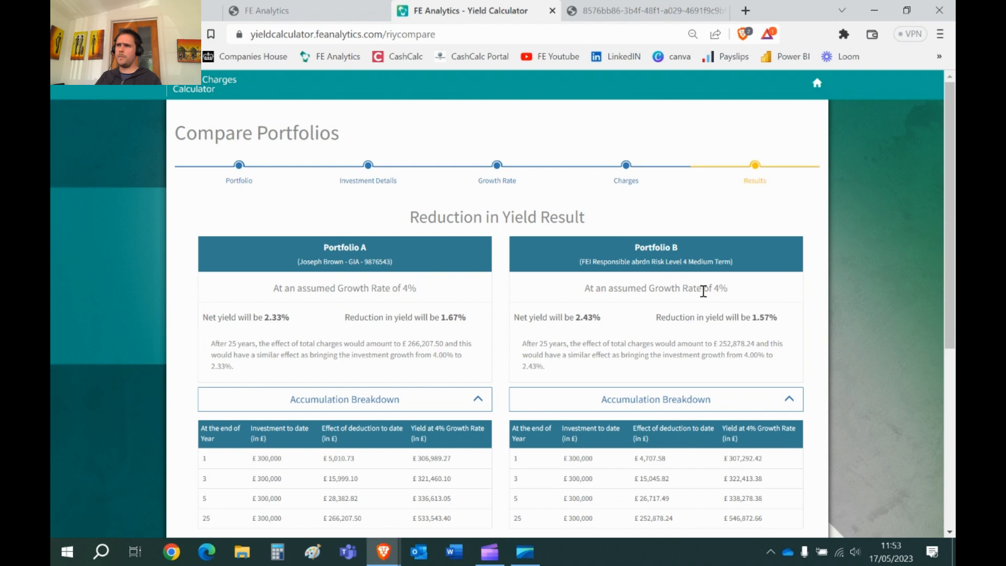
pyautogui.moveTo(729, 290); pyautogui.dragTo(709, 288)
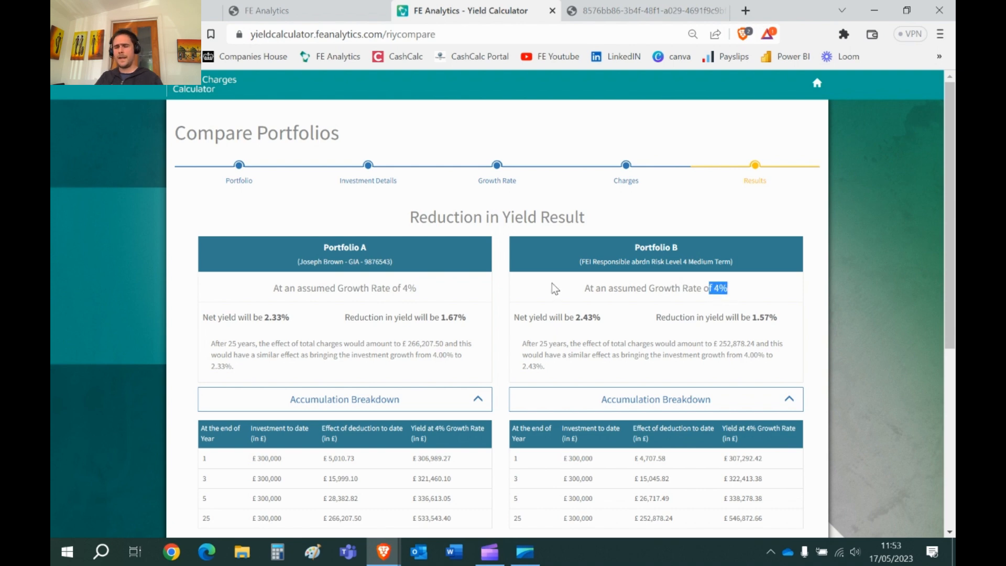
pyautogui.scroll(-1, 555, 289)
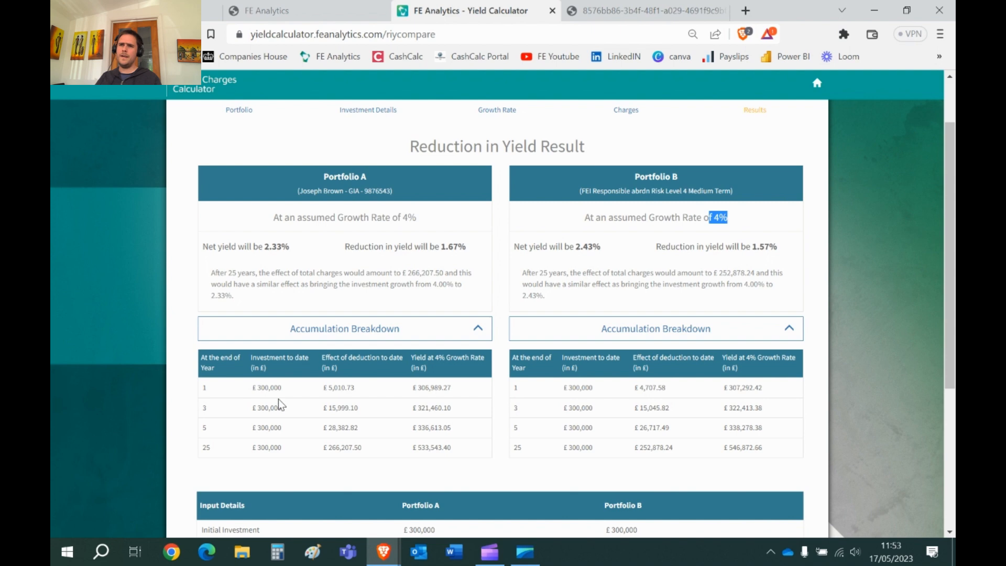
pyautogui.moveTo(284, 388); pyautogui.dragTo(258, 392)
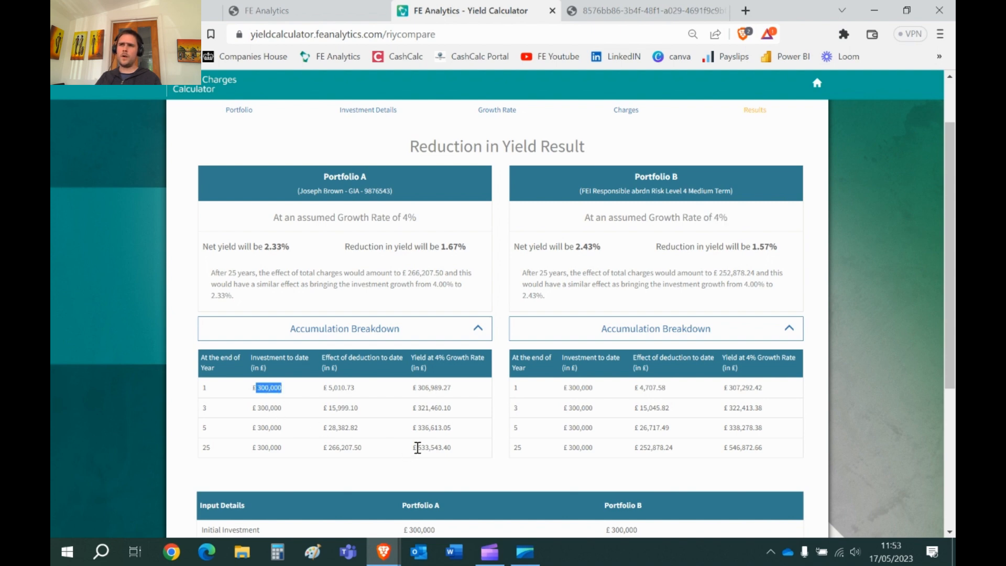
pyautogui.moveTo(448, 447); pyautogui.dragTo(417, 448)
pyautogui.moveTo(740, 447); pyautogui.dragTo(723, 448)
pyautogui.click(693, 465)
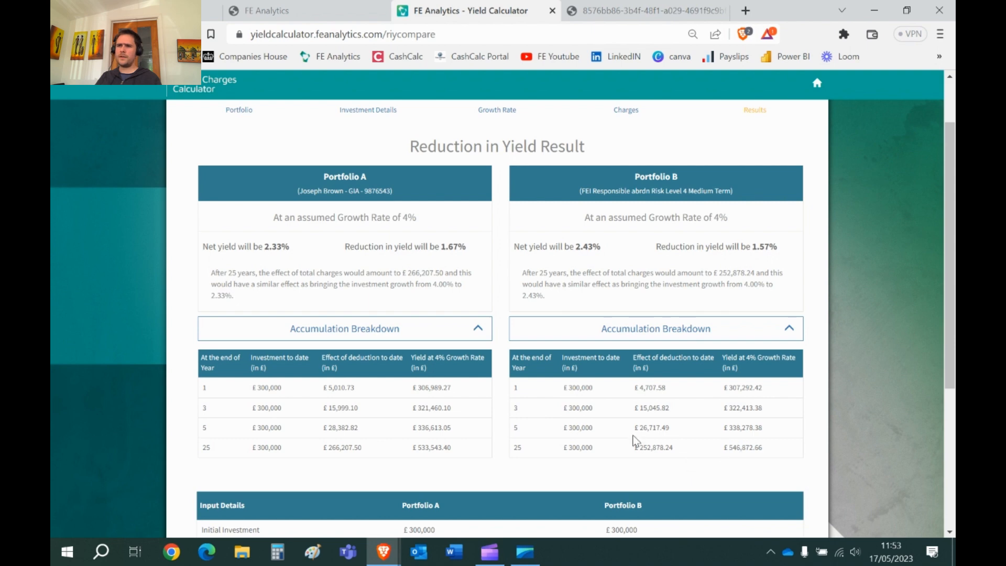
# Compare the portfolio charges, platform fees and total annual charges in the Input Details, and recheck both portfolios' 25-year yields
pyautogui.scroll(-5, 636, 439)
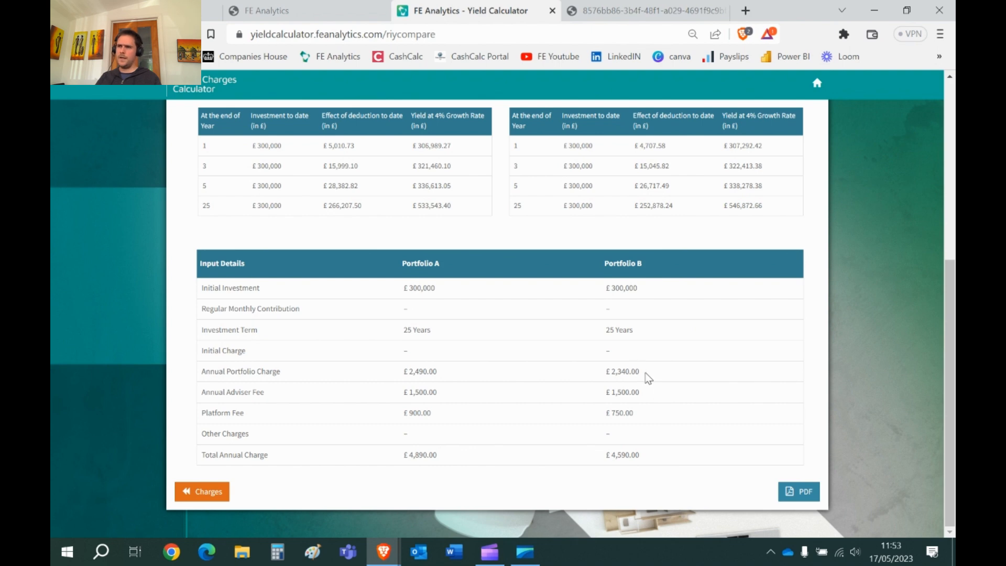
pyautogui.moveTo(647, 377); pyautogui.dragTo(606, 373)
pyautogui.moveTo(631, 413); pyautogui.dragTo(606, 414)
pyautogui.moveTo(647, 456); pyautogui.dragTo(606, 455)
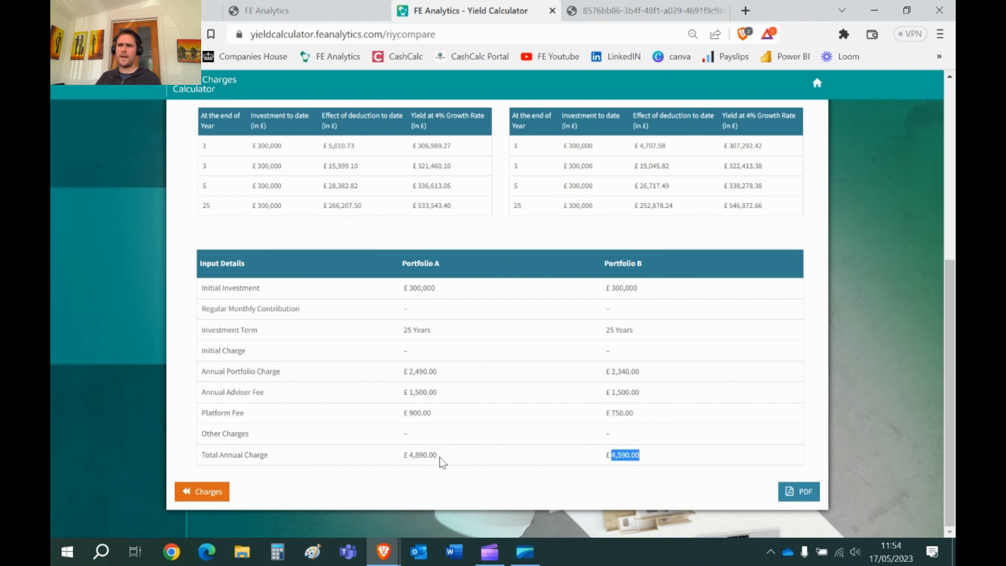
pyautogui.moveTo(440, 459); pyautogui.dragTo(402, 456)
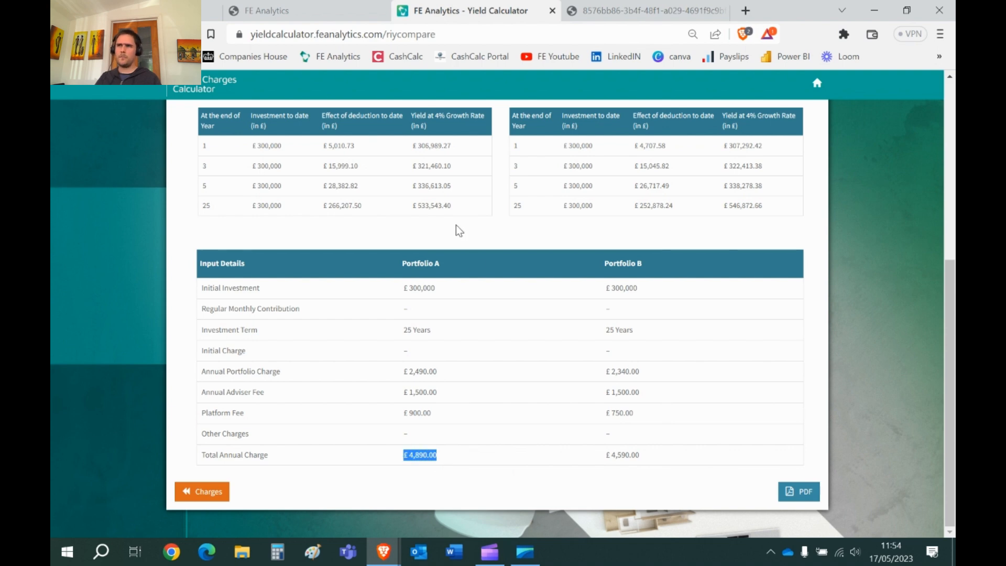
pyautogui.moveTo(451, 209); pyautogui.dragTo(411, 208)
pyautogui.moveTo(765, 208); pyautogui.dragTo(723, 207)
pyautogui.scroll(5, 704, 235)
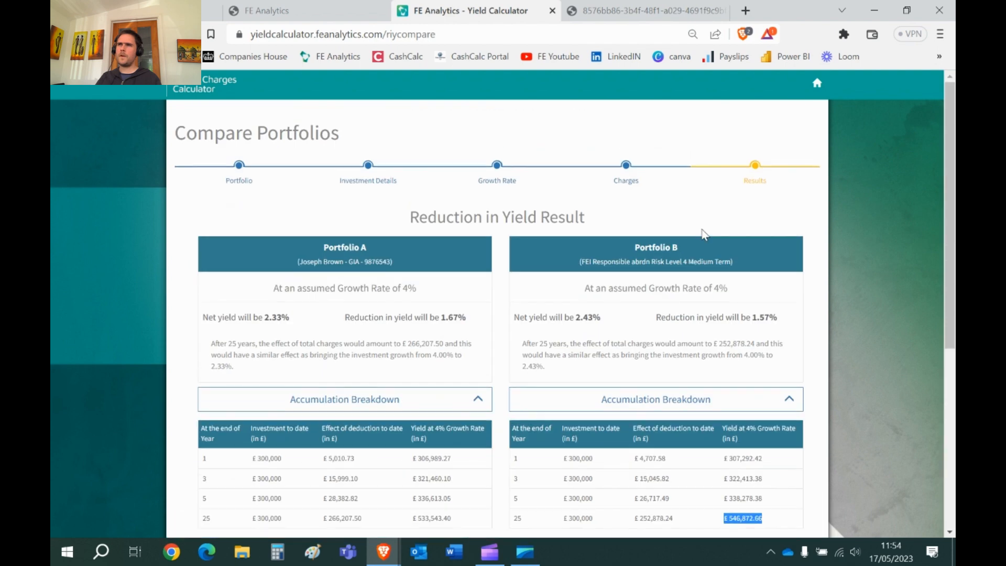
# Return to Active List Pro and expand the main navigation to find the Contact Us option
pyautogui.click(329, 16)
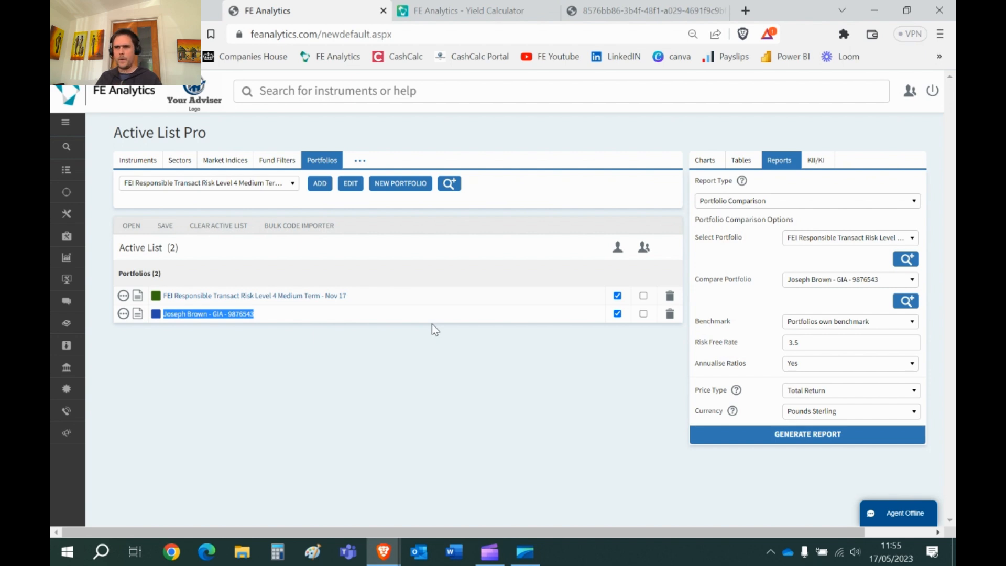
pyautogui.moveTo(74, 430)
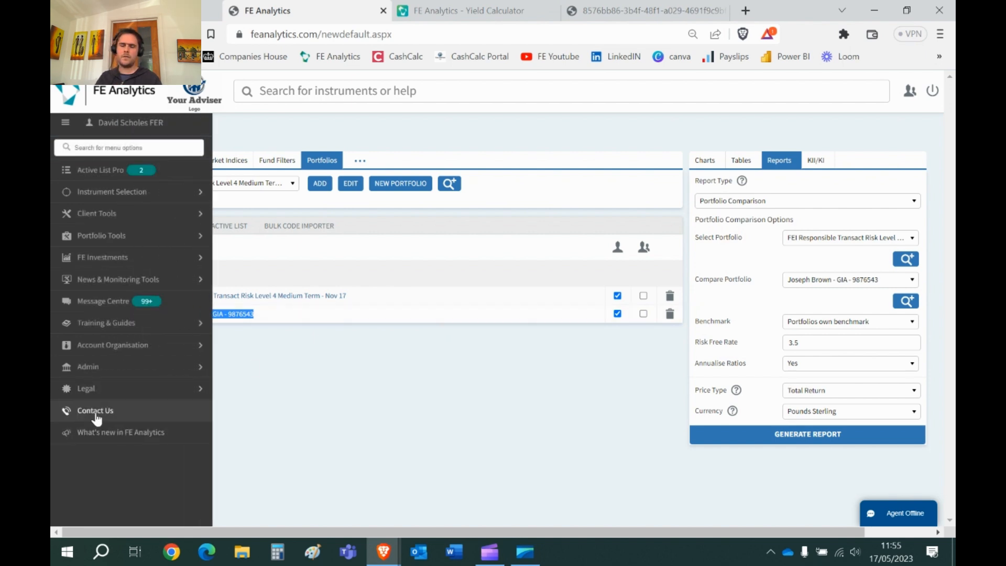